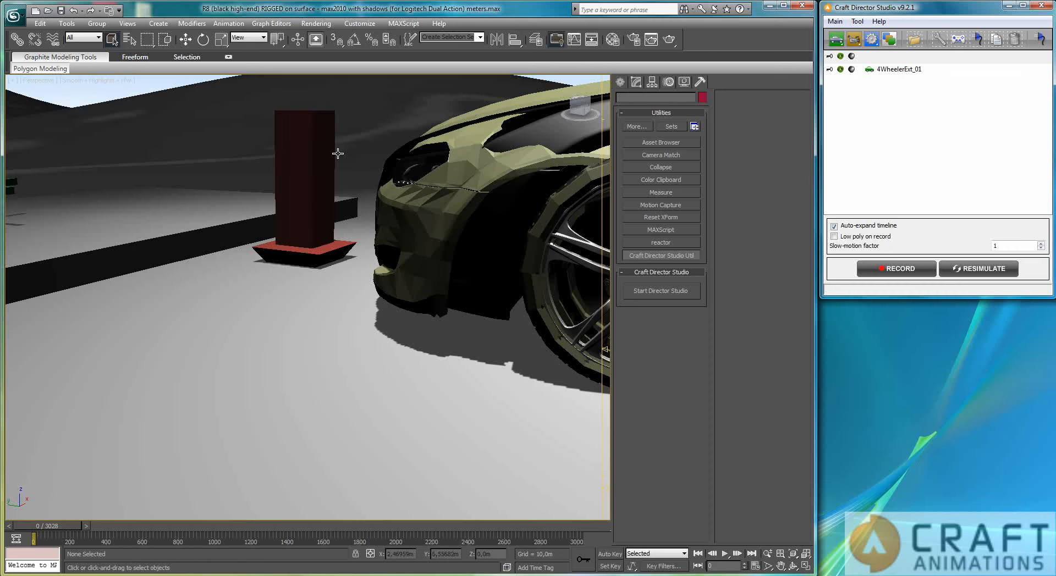
Link the gravity direction mesh box to the ground surface using Select and Link
left_click(314, 166)
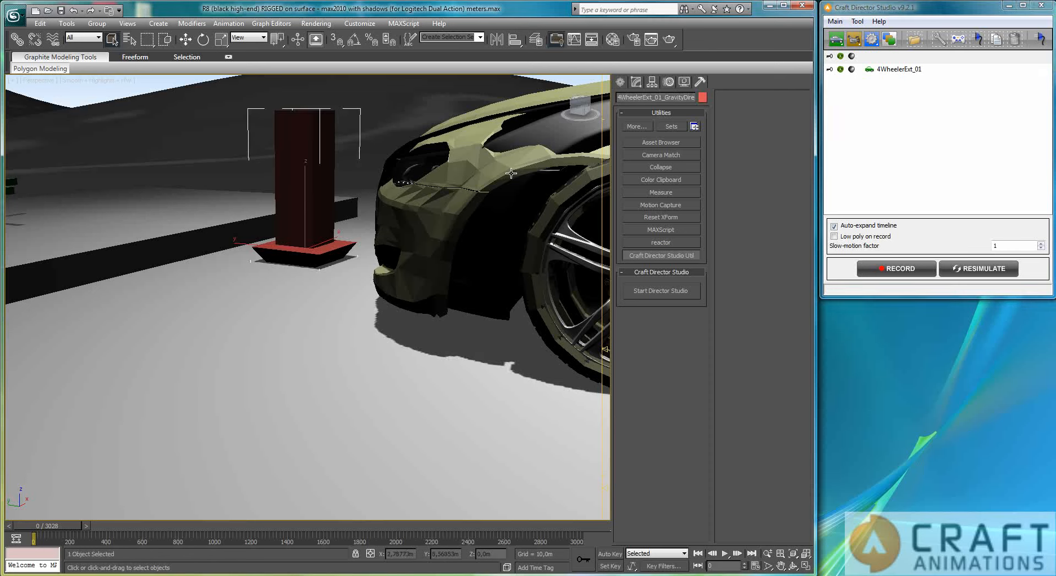
left_click_drag(666, 100, 717, 94)
left_click(16, 40)
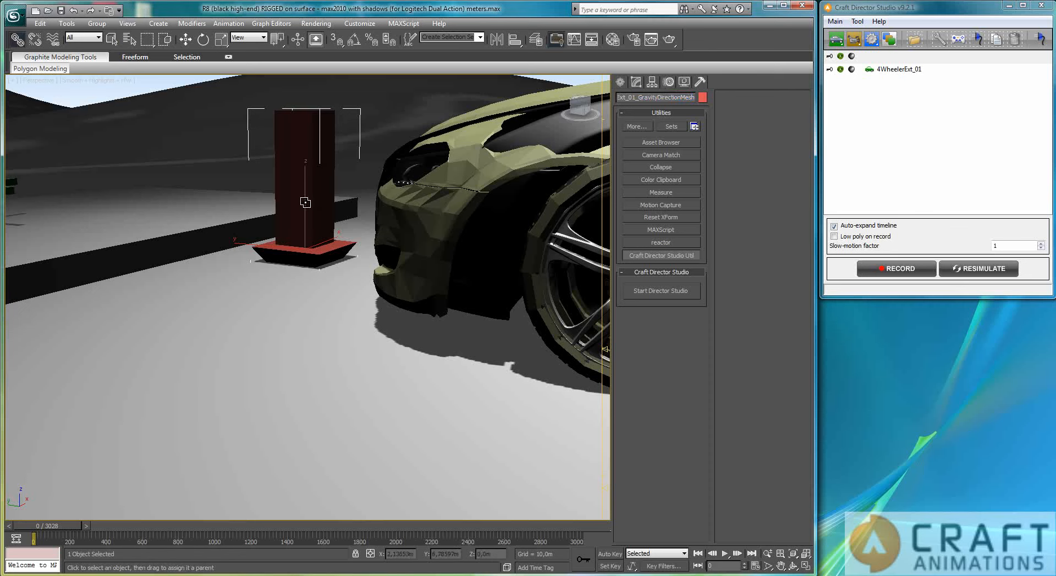
left_click_drag(305, 249, 170, 320)
Switch the car to its full-detail display, deselect everything, and record a short driving take
left_click(840, 69)
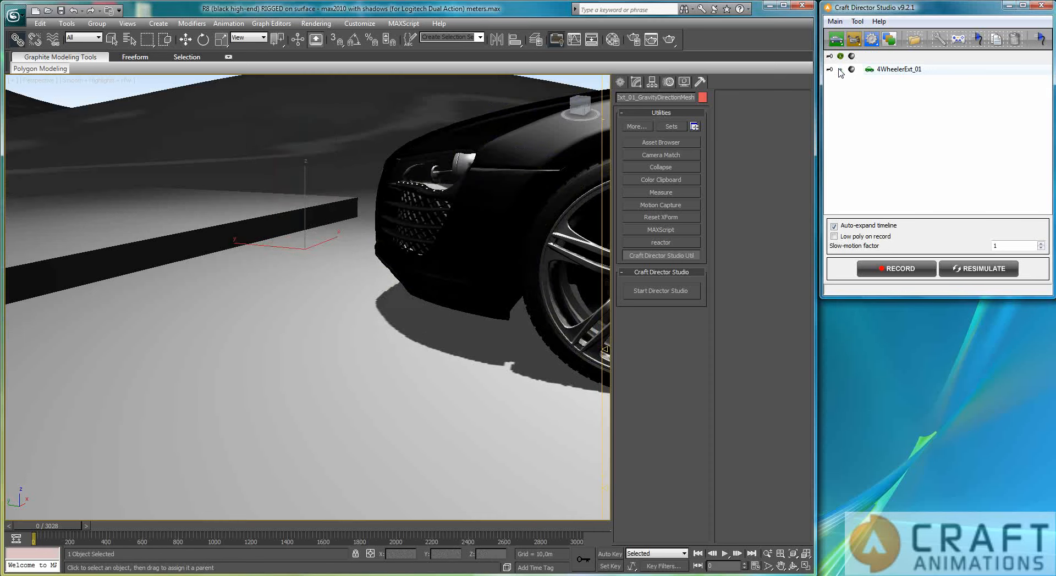
left_click(209, 115)
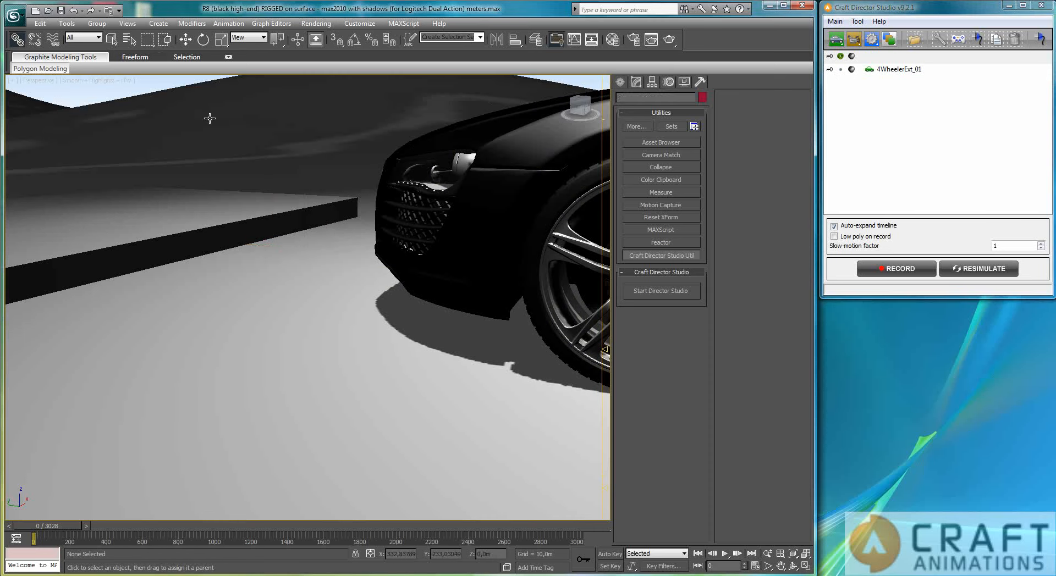
left_click(899, 269)
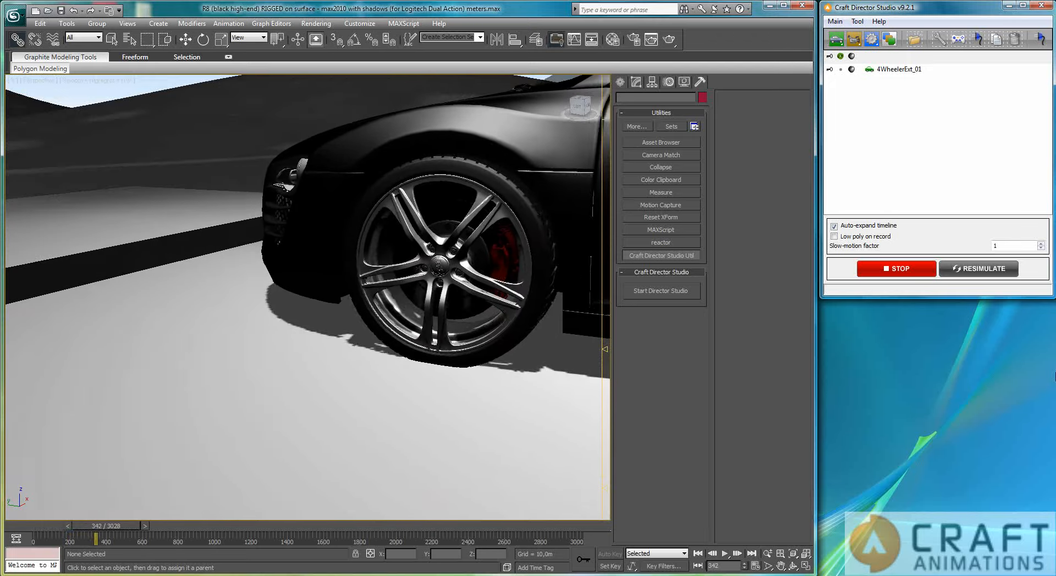
left_click(897, 268)
Scrub to around frame 280 and step frame by frame through the recorded driving animation
left_click_drag(124, 529, 99, 544)
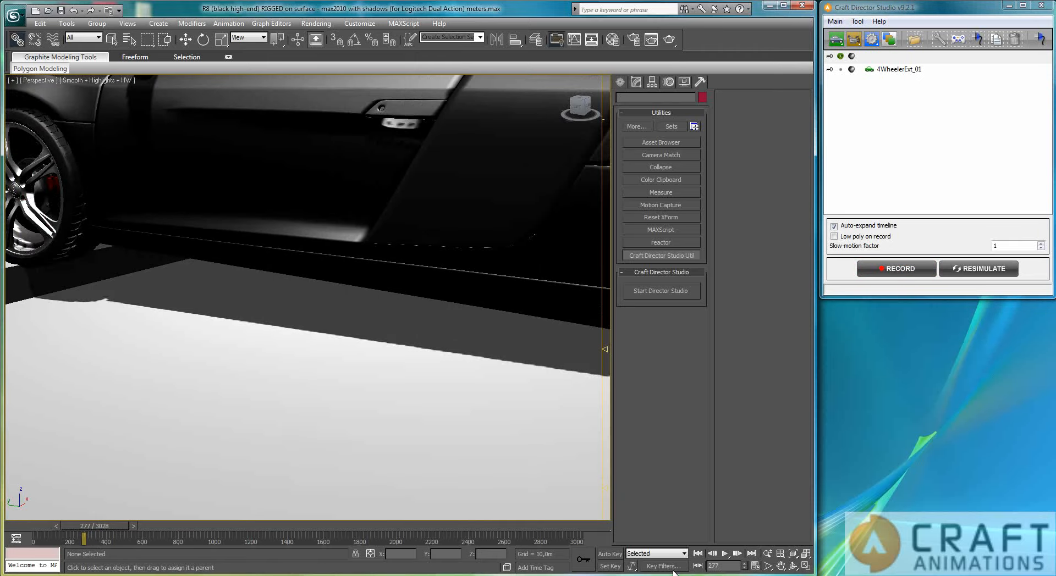
left_click(738, 557)
left_click(738, 557)
left_click(738, 557)
left_click(738, 558)
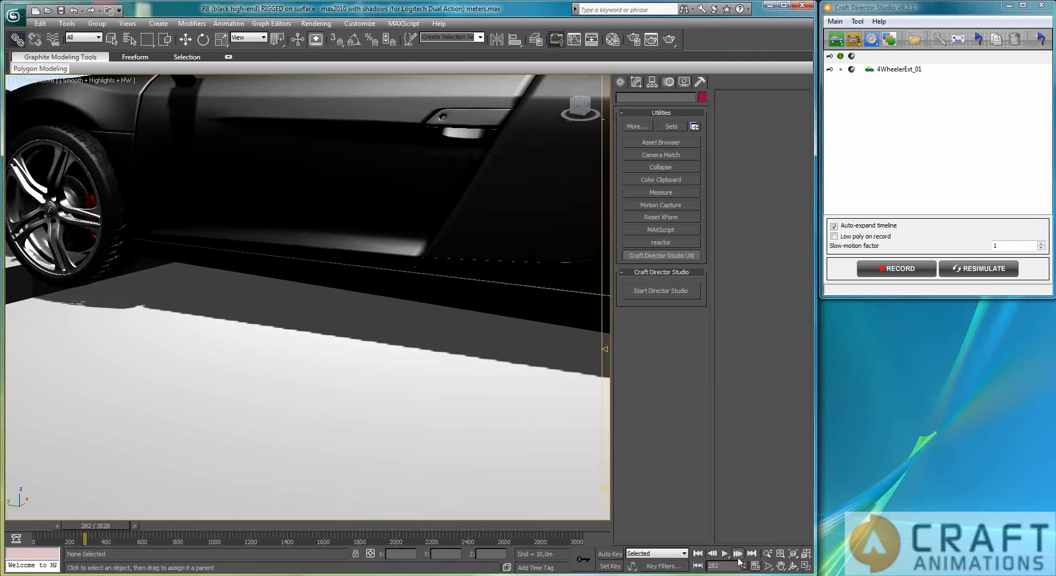
left_click(738, 557)
left_click(738, 558)
left_click(738, 558)
left_click(738, 558)
left_click(738, 557)
left_click(738, 557)
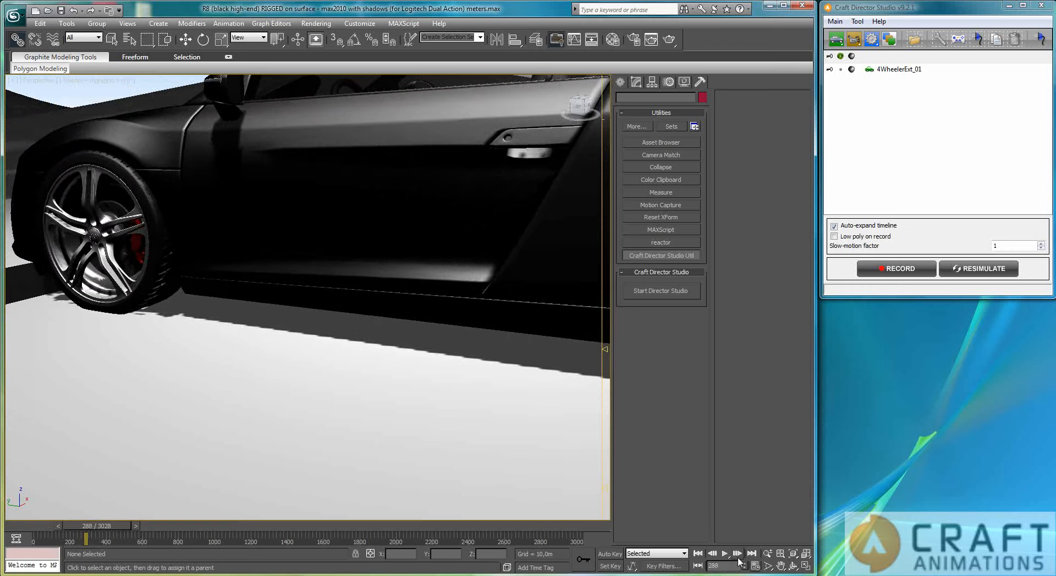
left_click(738, 557)
left_click(738, 558)
left_click(738, 557)
left_click(738, 558)
left_click(738, 558)
left_click(738, 557)
left_click(738, 558)
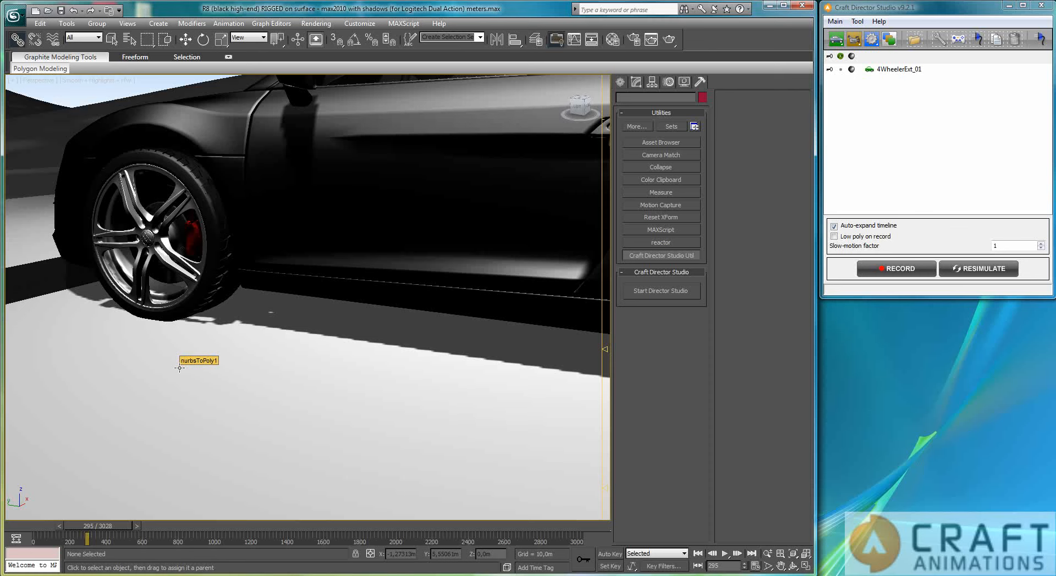
left_click(873, 37)
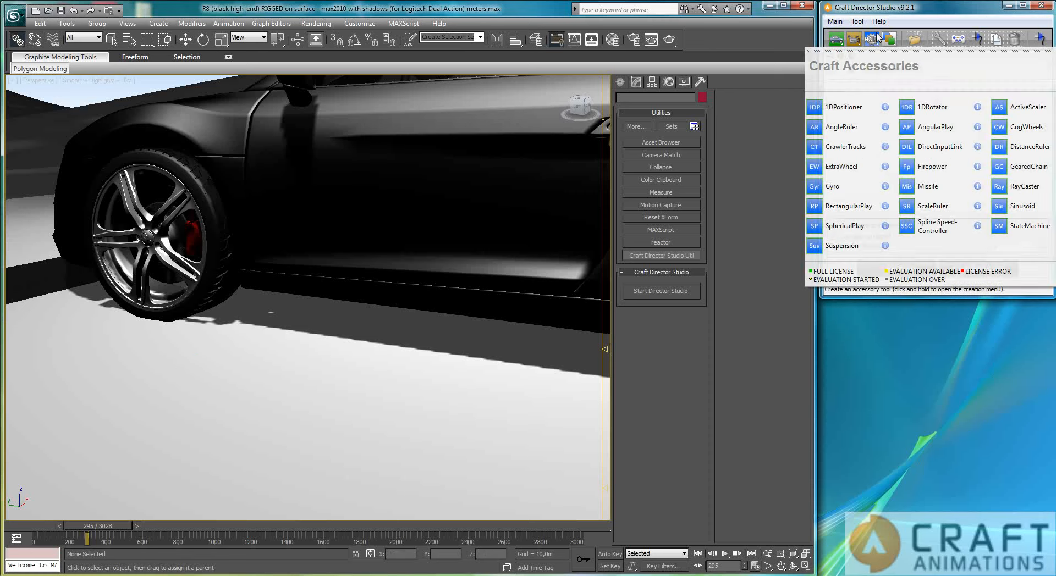
left_click(638, 459)
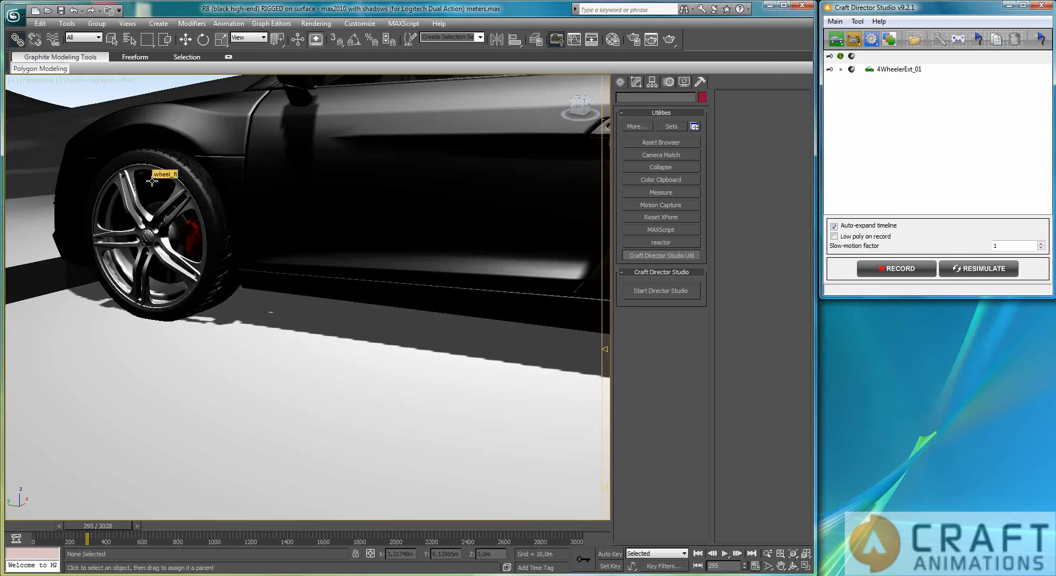
Select the front-left wheel and frame it in the viewport to inspect it
left_click(149, 238)
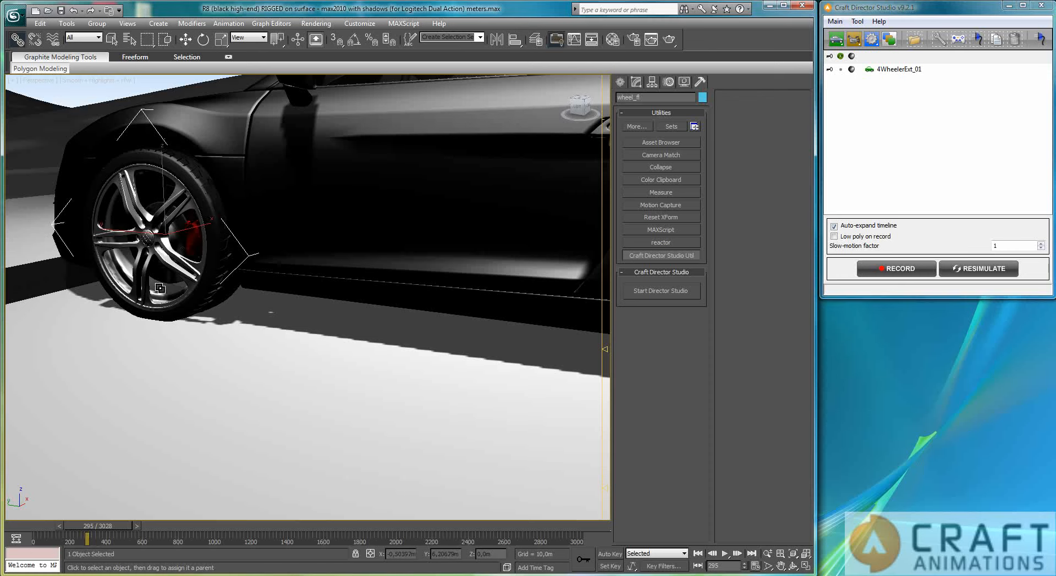
key("z")
middle_click_drag(222, 337, 339, 219, "alt")
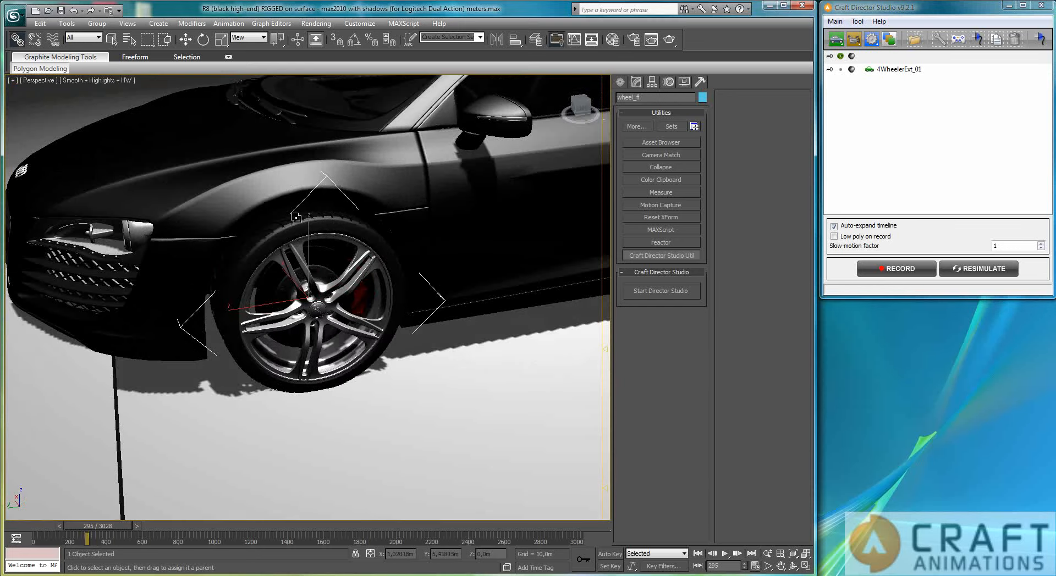
scroll(310, 338, "up", 3)
scroll(323, 332, "down", 5)
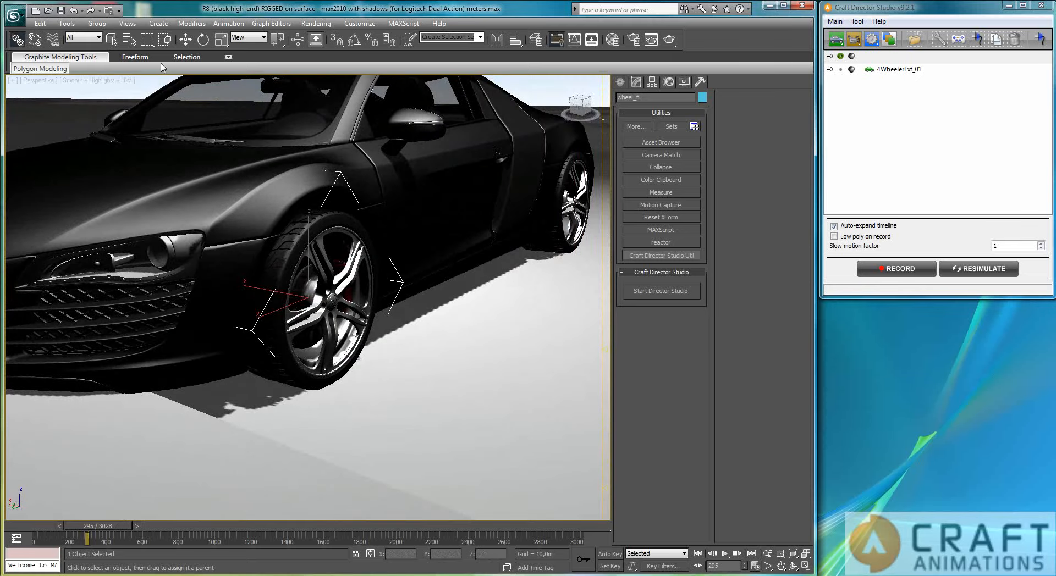
left_click(111, 38)
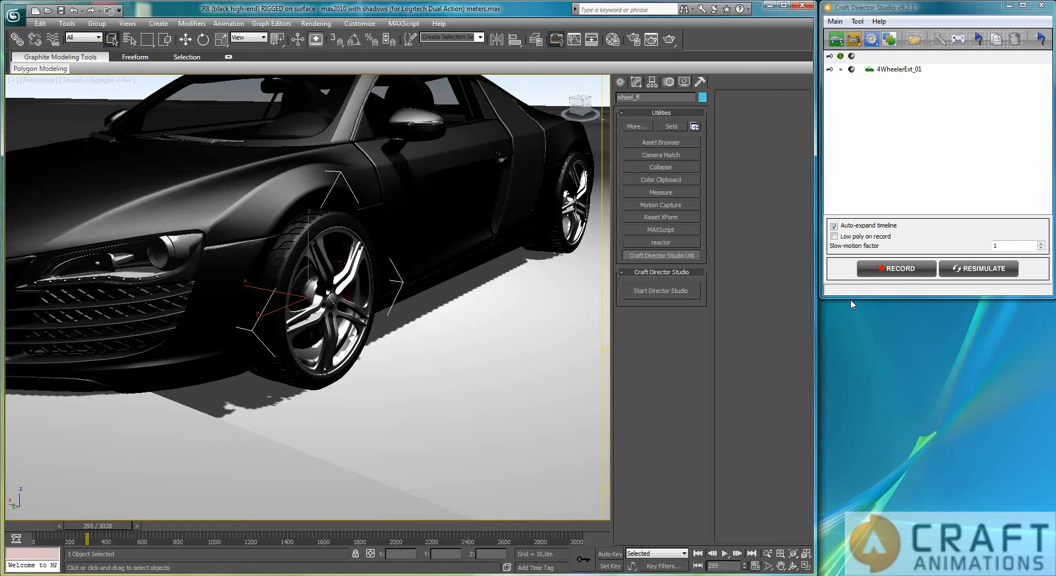
Record a longer driving take across the terrain and scrub back through the timeline
left_click(902, 270)
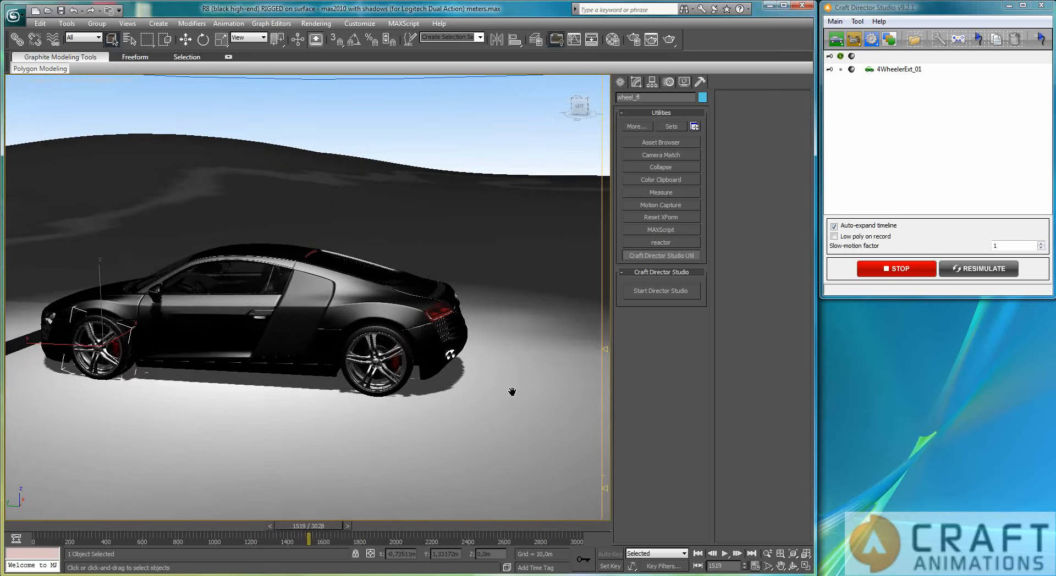
left_click(451, 115)
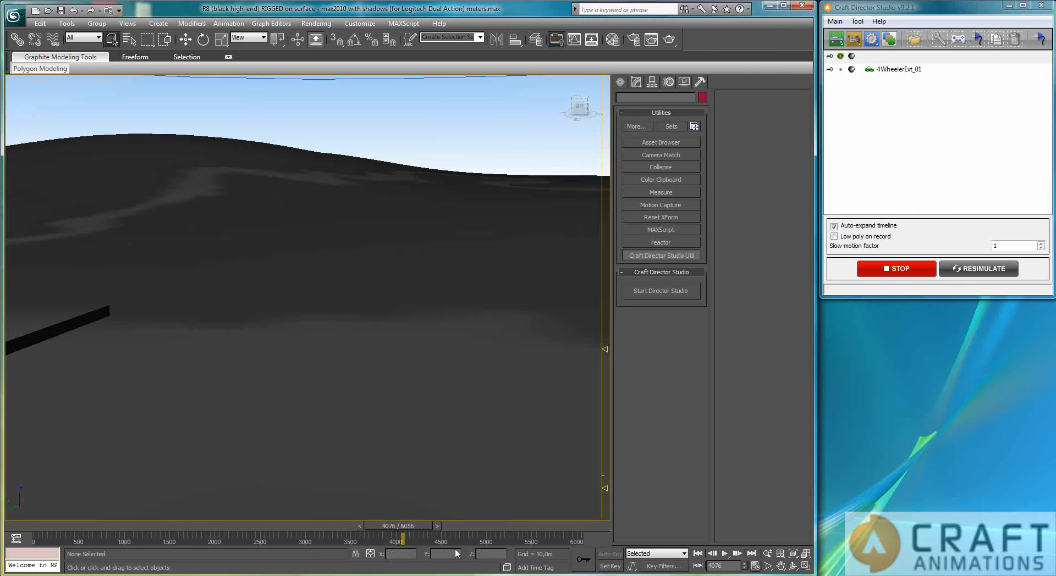
left_click(913, 272)
left_click(913, 271)
left_click_drag(409, 541, 377, 536)
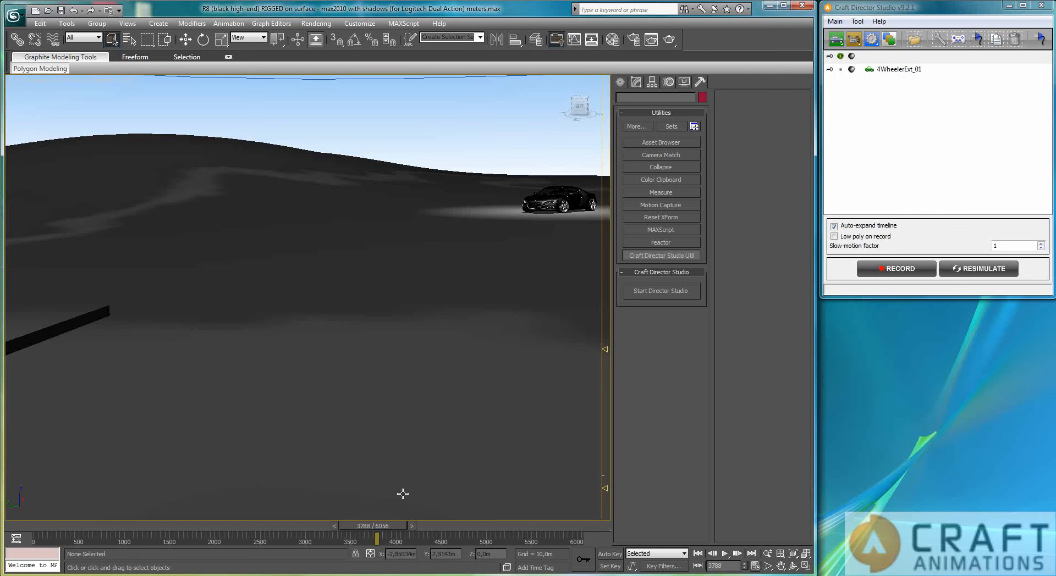
Record another driving take over the existing animation and stop it
left_click(909, 272)
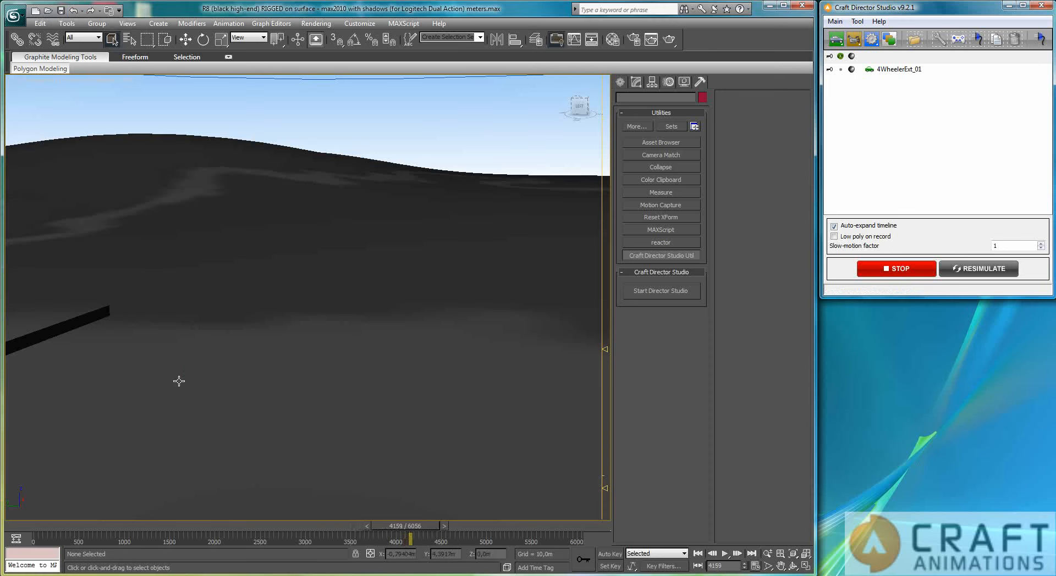
key("BackSpace")
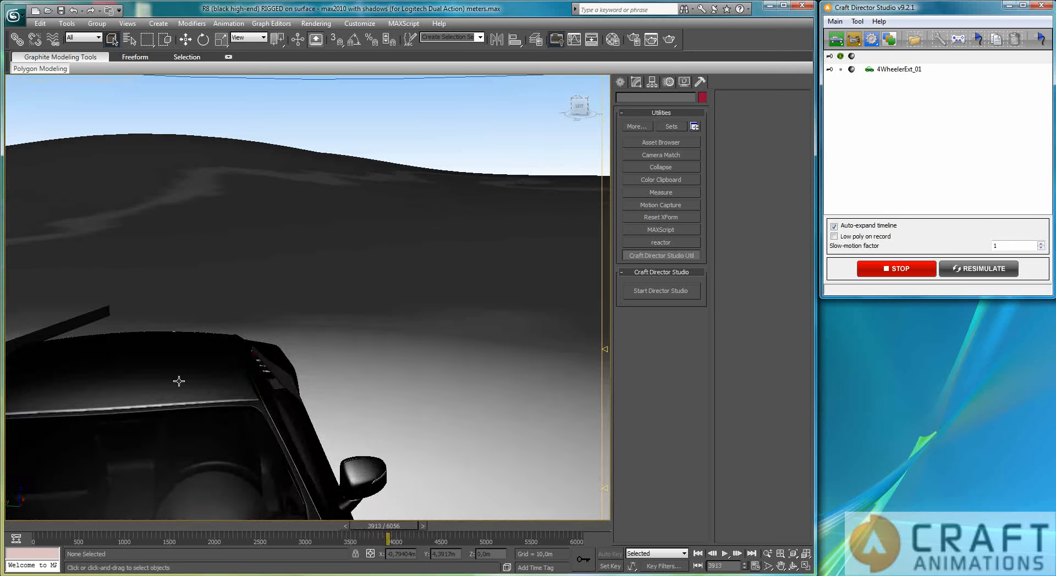
key("BackSpace")
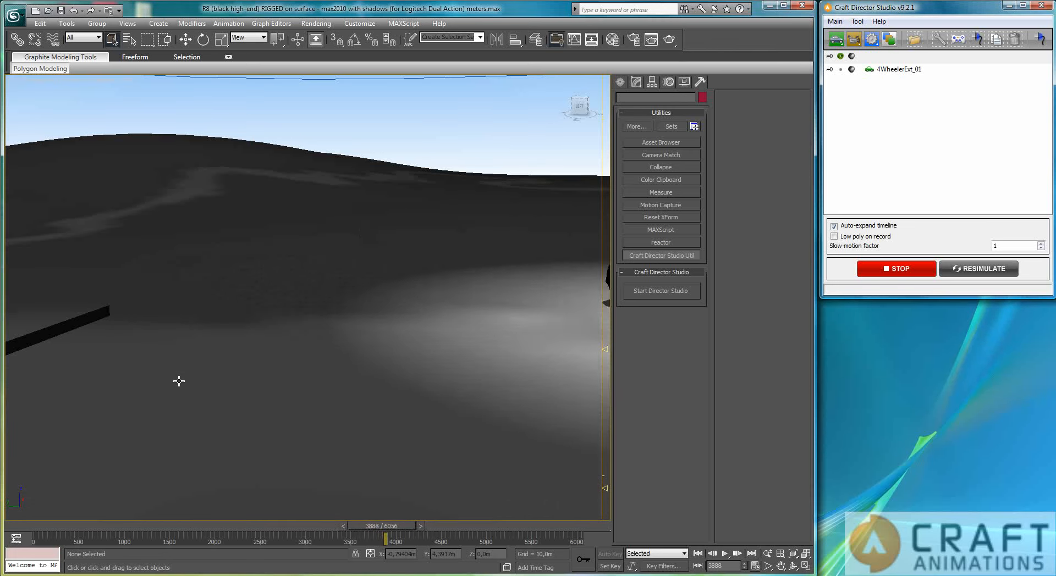
left_click(914, 268)
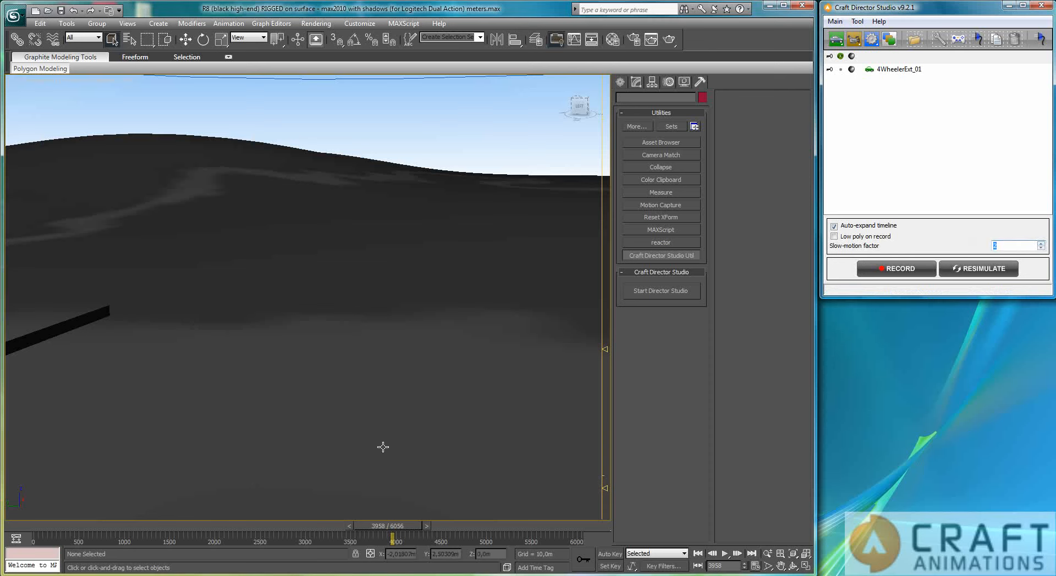
Record a new driving take with the slow-motion factor set to 2
left_click_drag(396, 529, 389, 533)
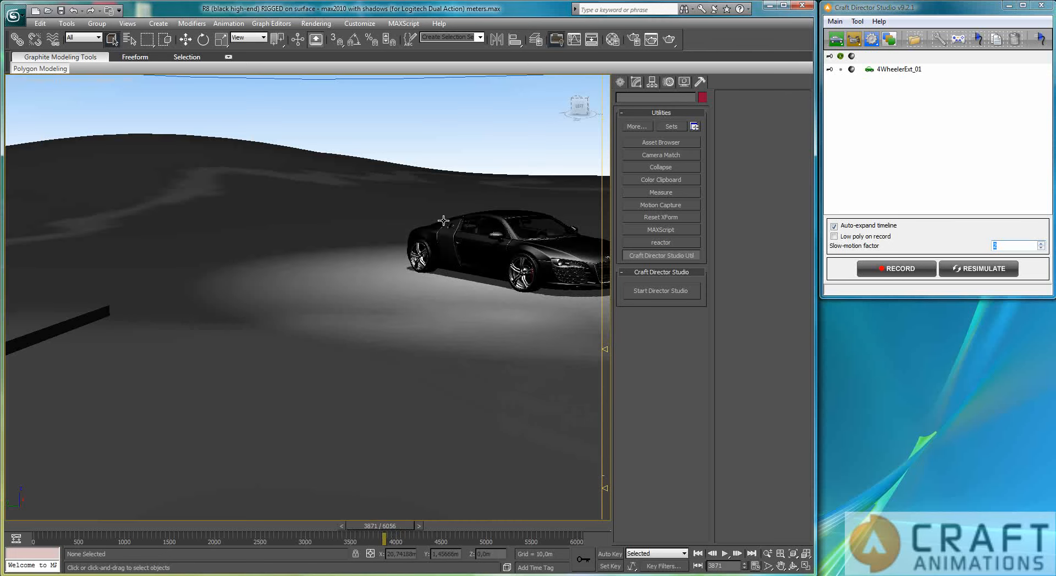
left_click(74, 11)
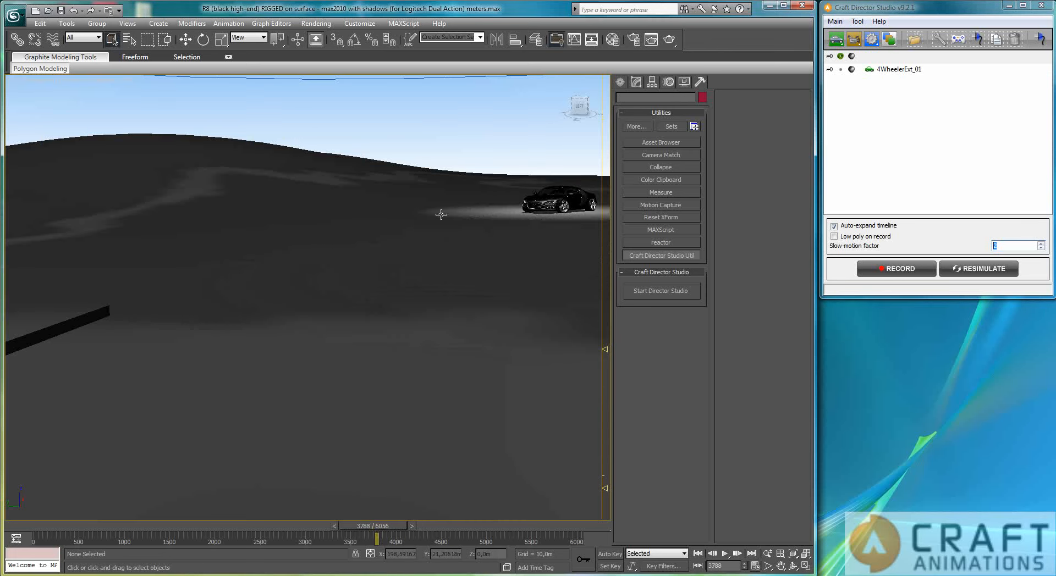
left_click(897, 269)
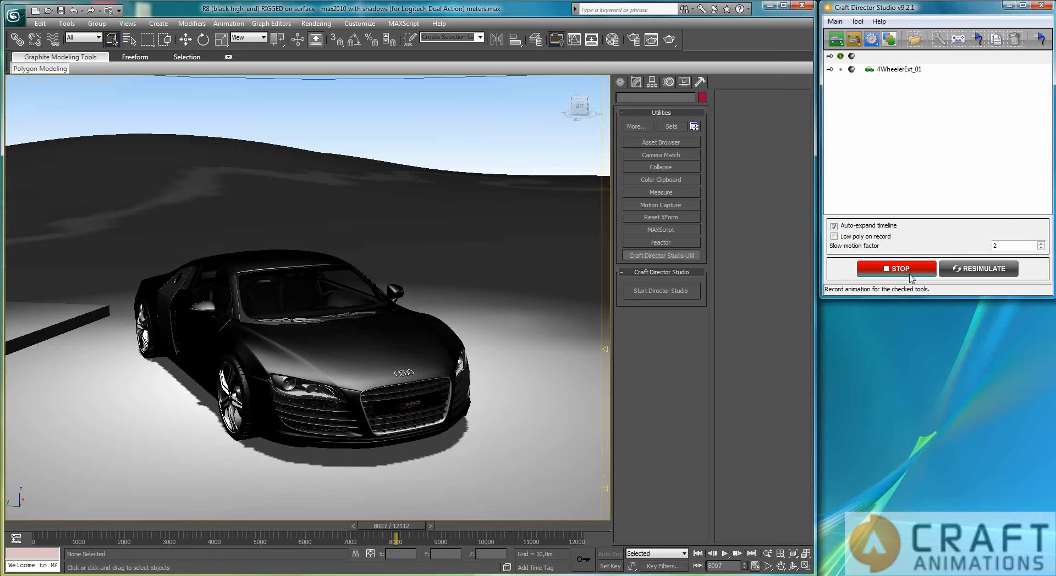
left_click(911, 275)
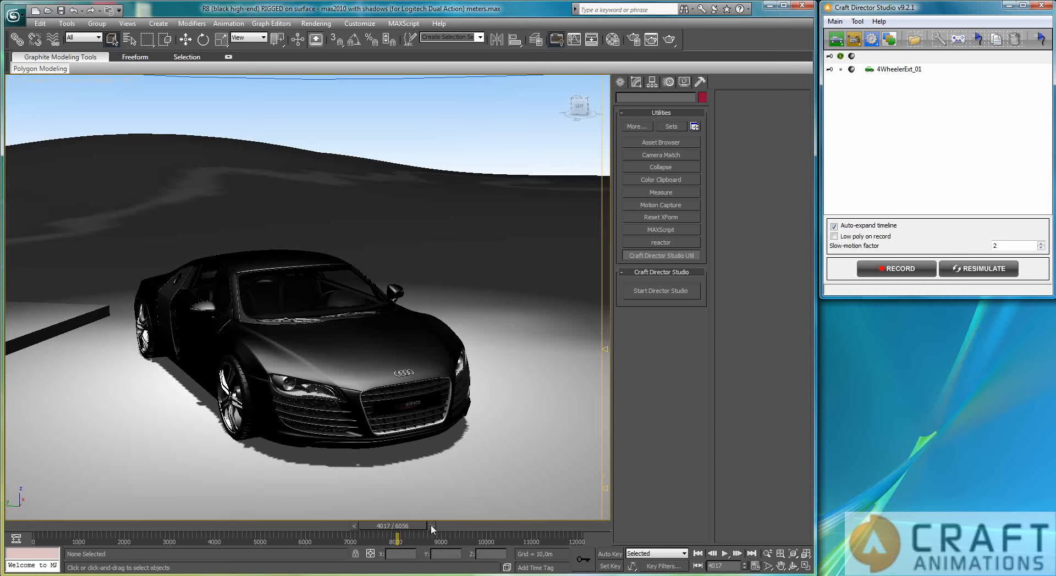
Scrub through the timeline to review the slow-motion take
left_click_drag(405, 523, 441, 524)
right_click_drag(431, 533, 582, 536, "ctrl+alt")
left_click_drag(579, 533, 513, 543)
key("q")
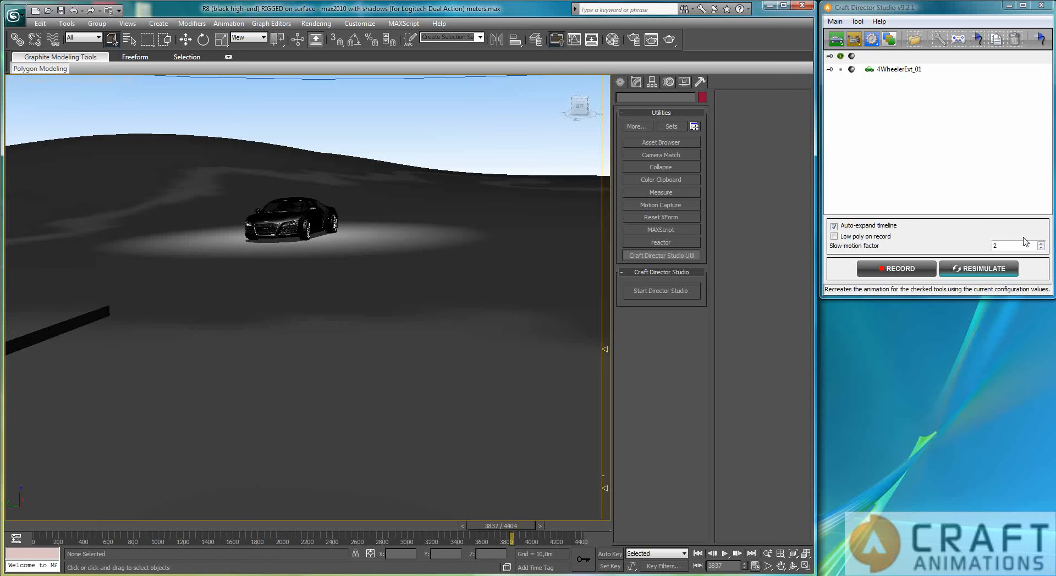
Open the car's Suspension Parameters and set Front Stiffness to 300 and Front Damping to 30
double_click(898, 70)
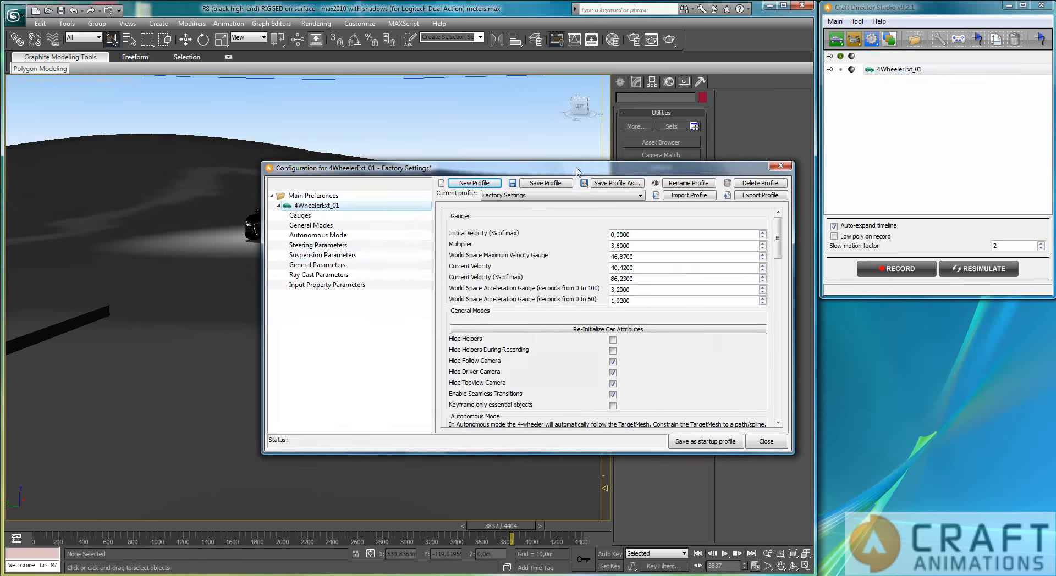
left_click(318, 255)
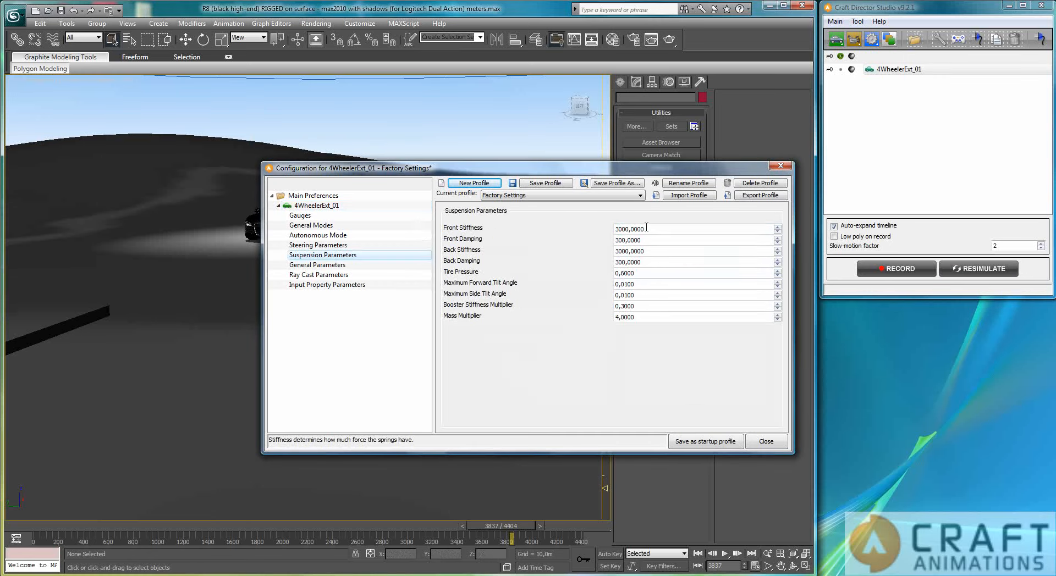
key("BackSpace")
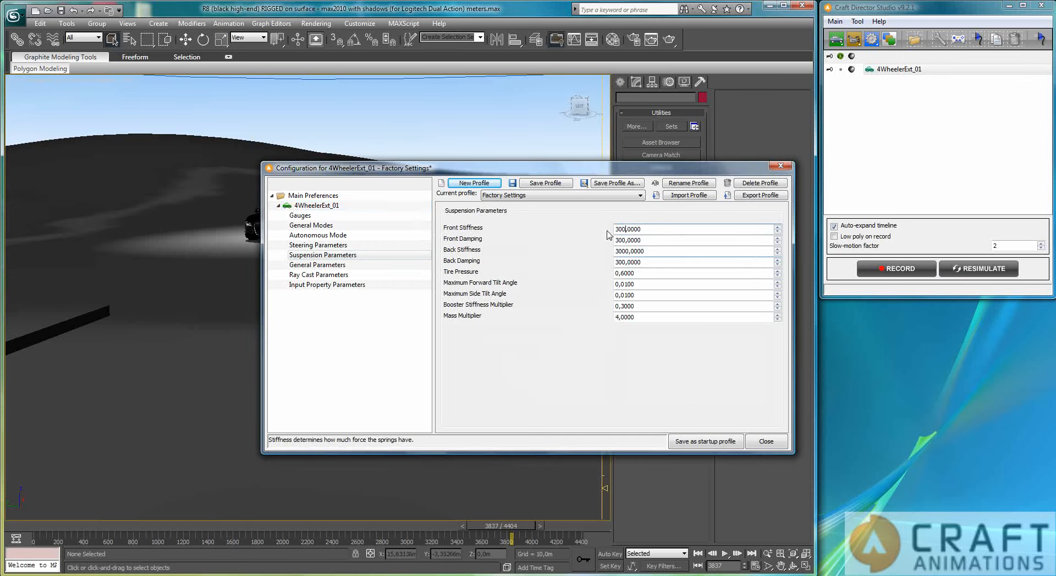
left_click(622, 237)
key("BackSpace")
Set Back Stiffness to 300 and Back Damping to 30
left_click(626, 254)
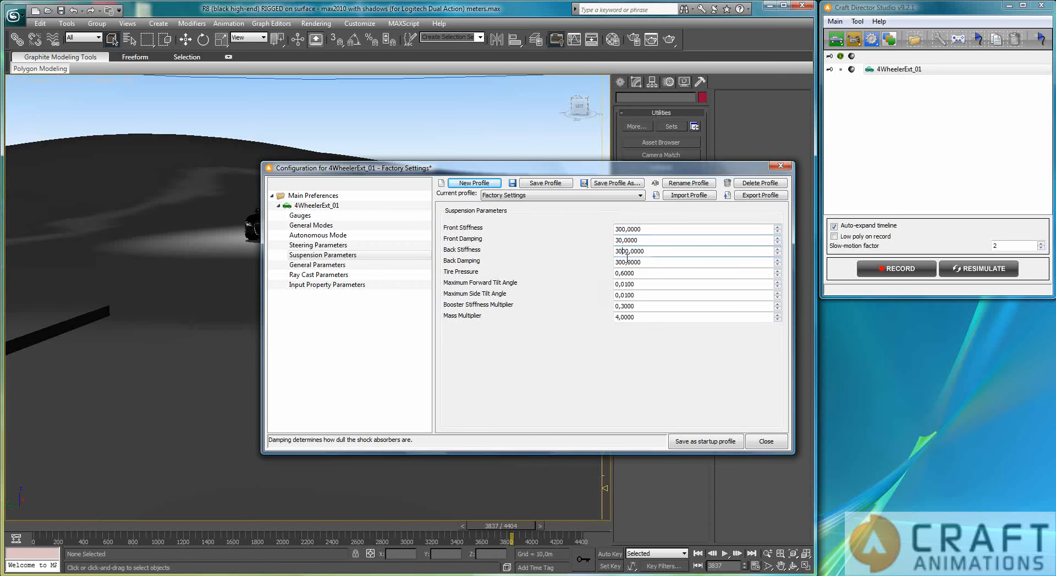
left_click(625, 263)
key("BackSpace")
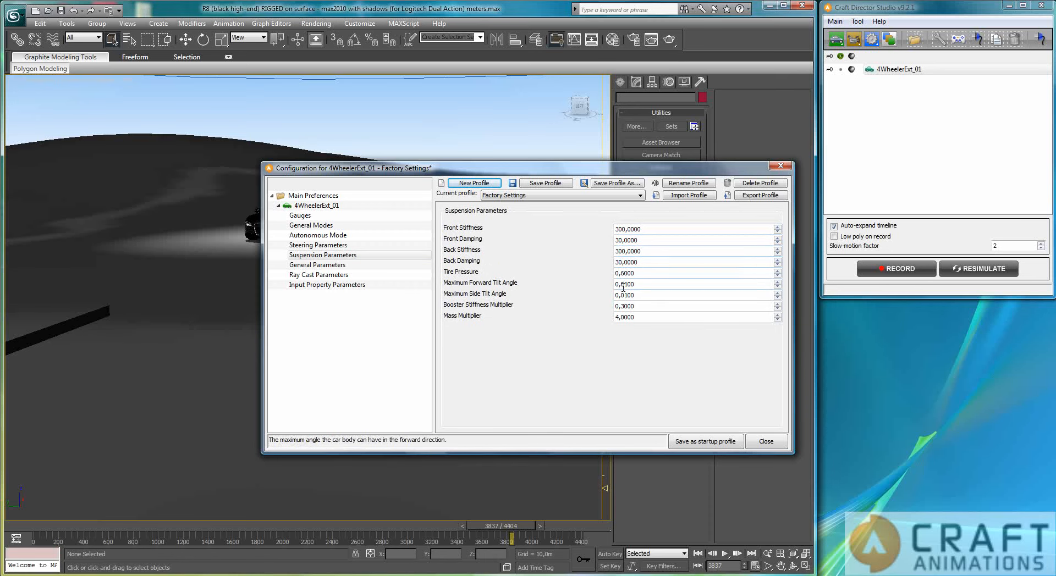
Set Maximum Forward Tilt Angle and Maximum Side Tilt Angle both to 0,1
key("BackSpace")
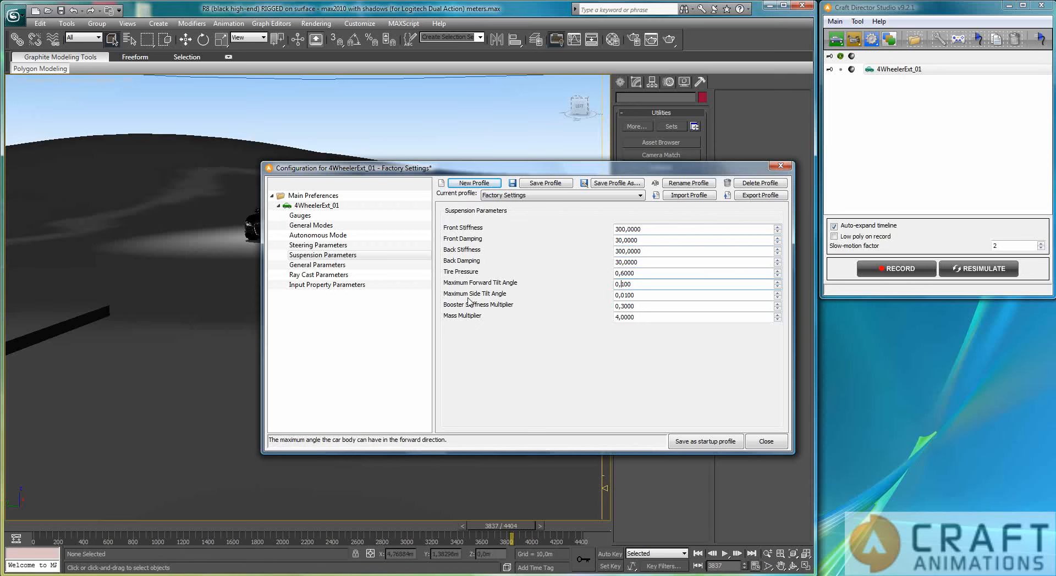
left_click(622, 295)
key("BackSpace")
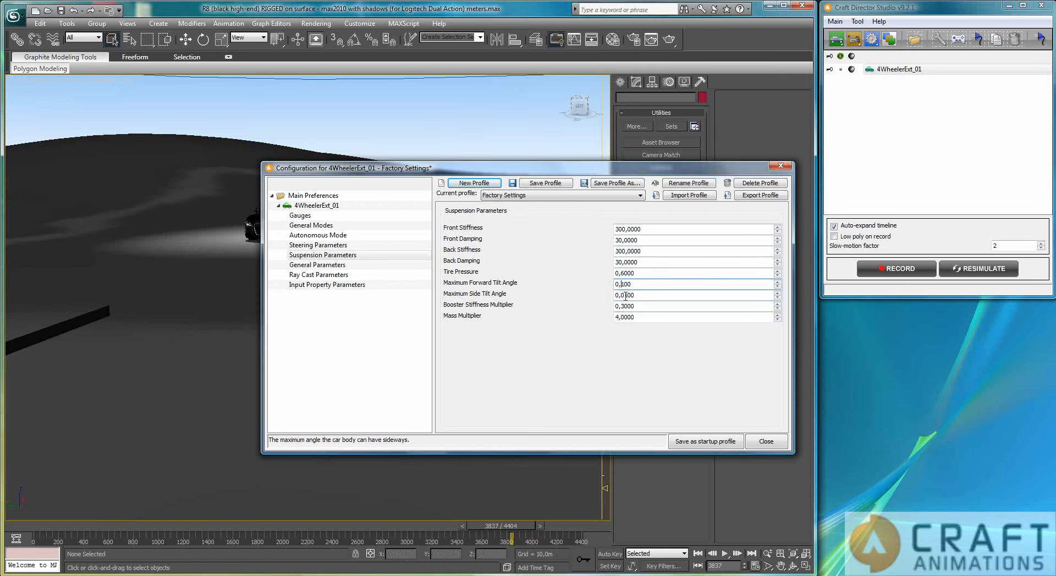
left_click(638, 262)
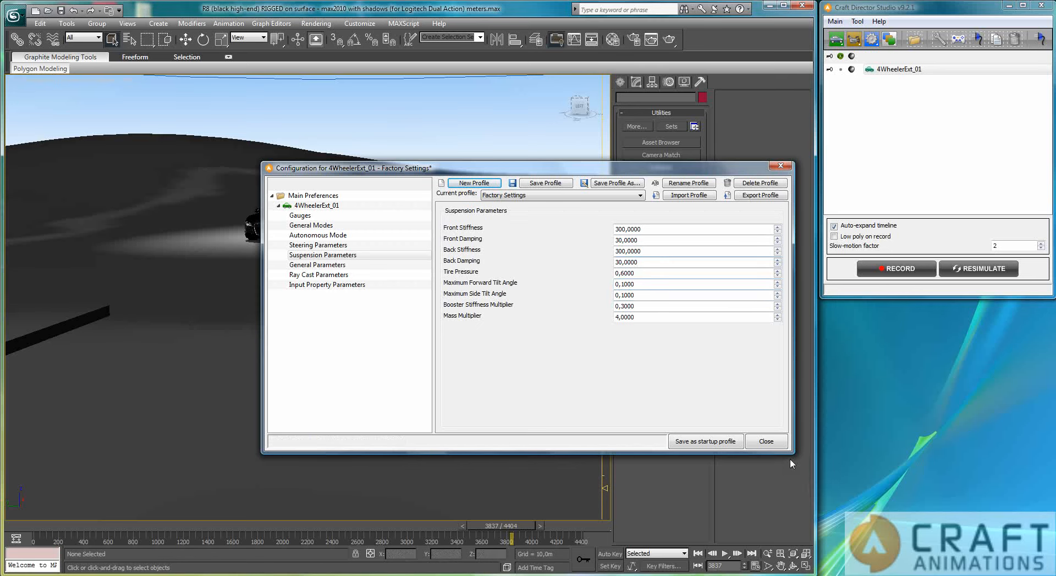
Close the configuration dialog, set the Slow-motion factor to 1 and resimulate the car animation
left_click(766, 442)
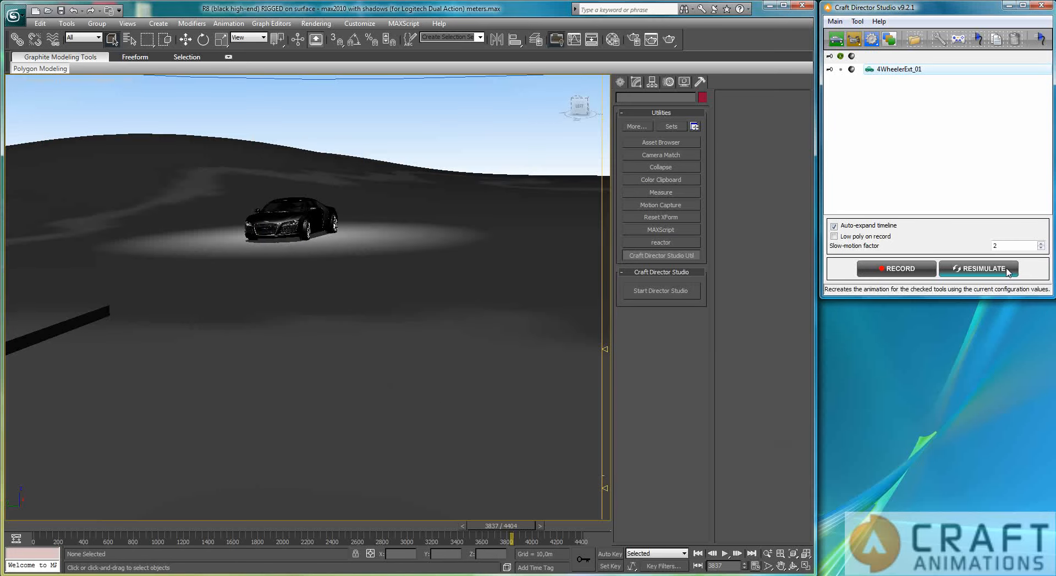
left_click(1040, 248)
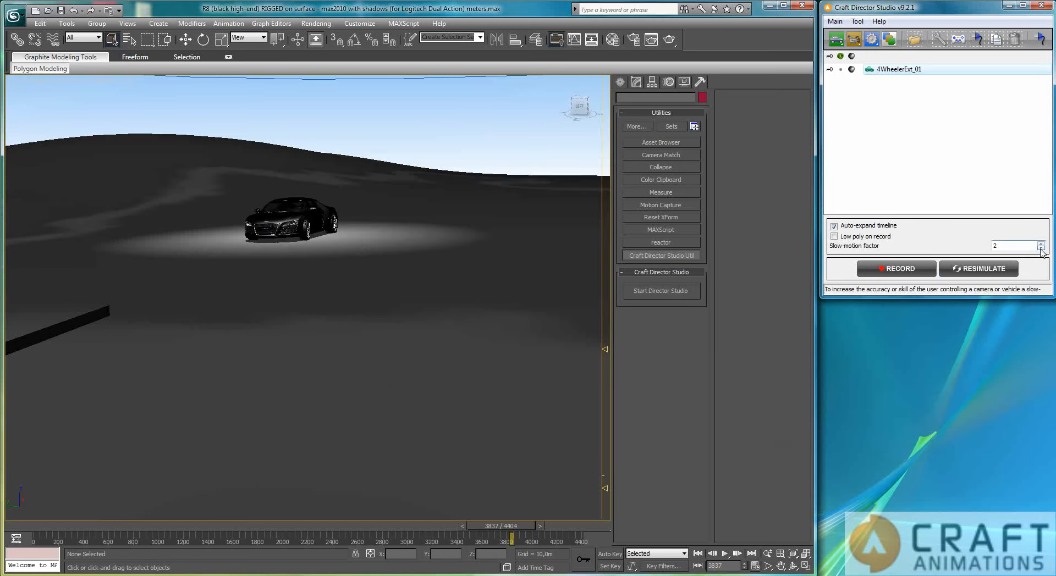
left_click(989, 270)
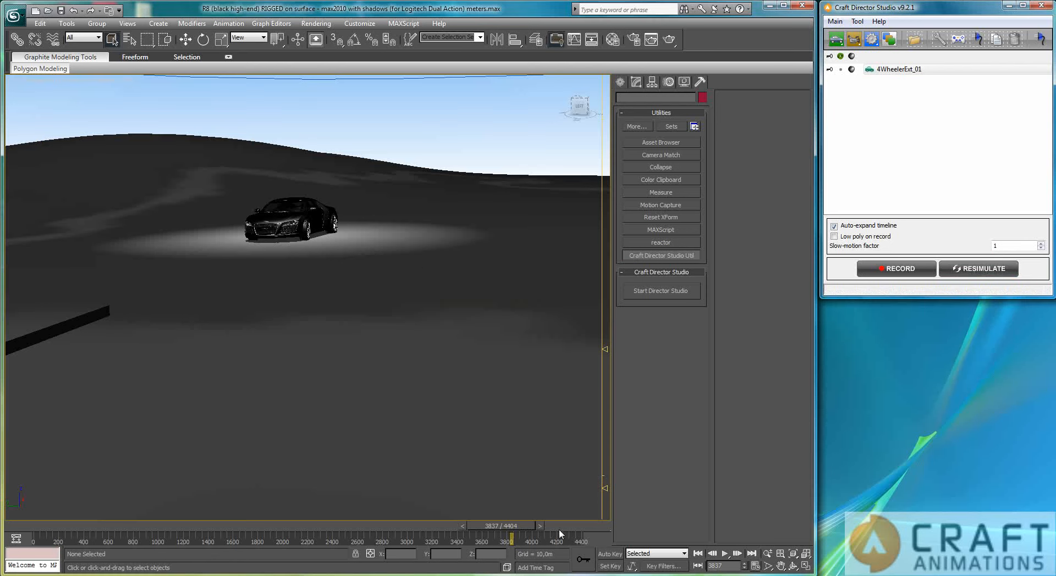
Play back the resimulated animation, stop it and return to the first frame
left_click(726, 554)
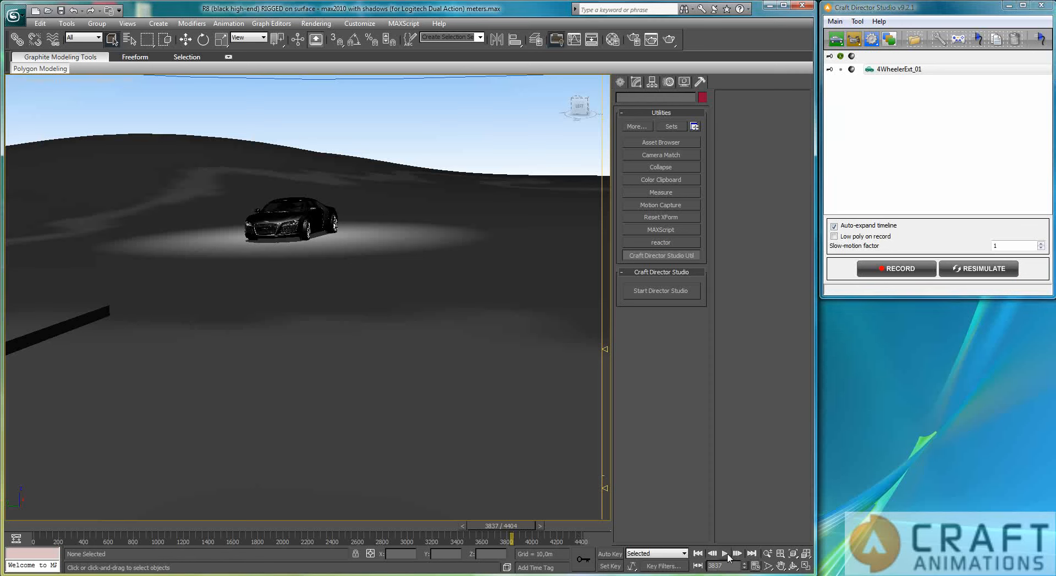
left_click(725, 554)
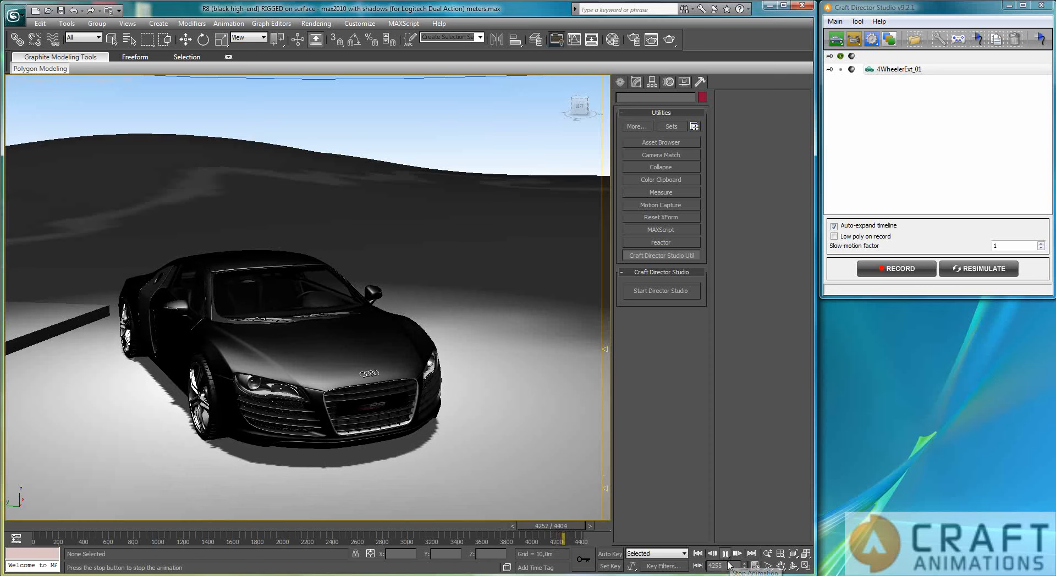
left_click(726, 553)
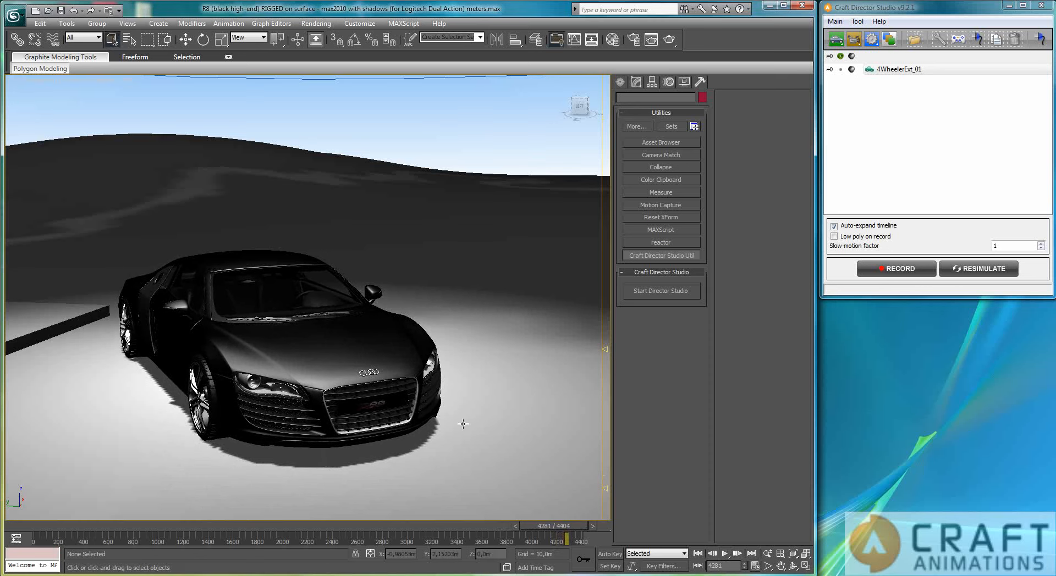
left_click(699, 554)
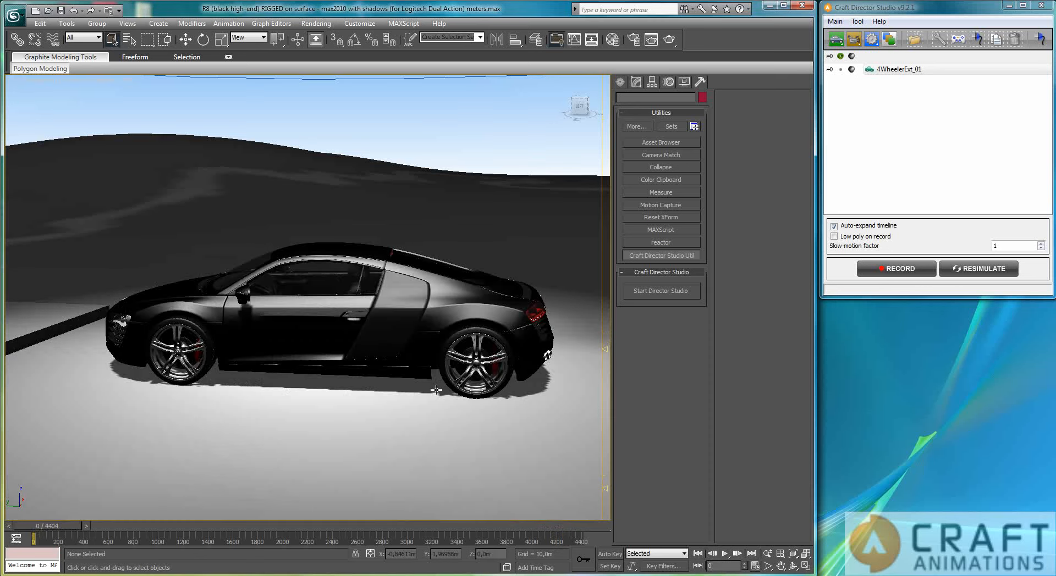
Show the car's helpers in an overhead view and select the TargetMesh helper
middle_click_drag(398, 421, 367, 476, "alt")
scroll(368, 424, "down", 5)
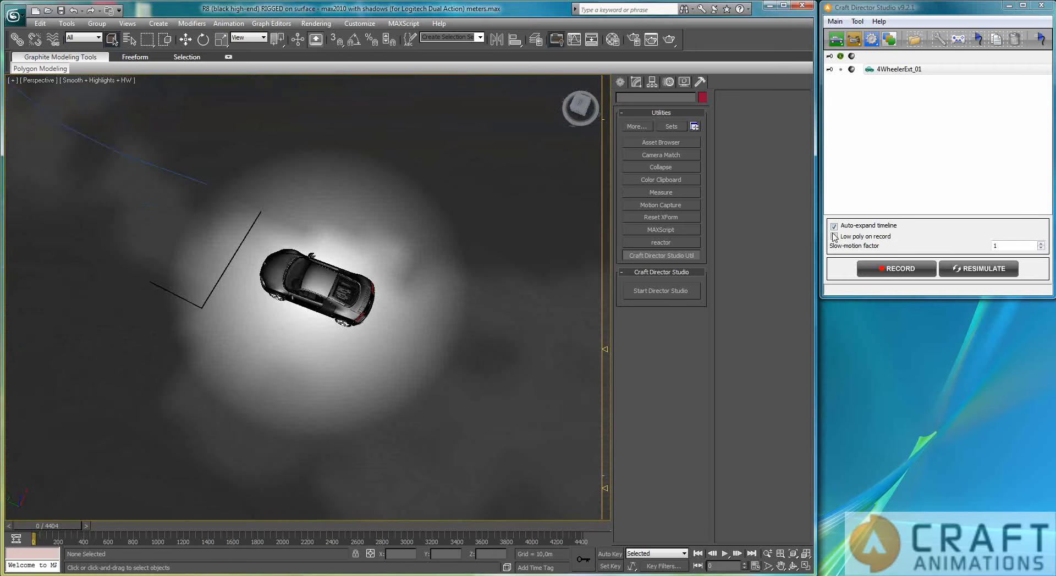
left_click(840, 69)
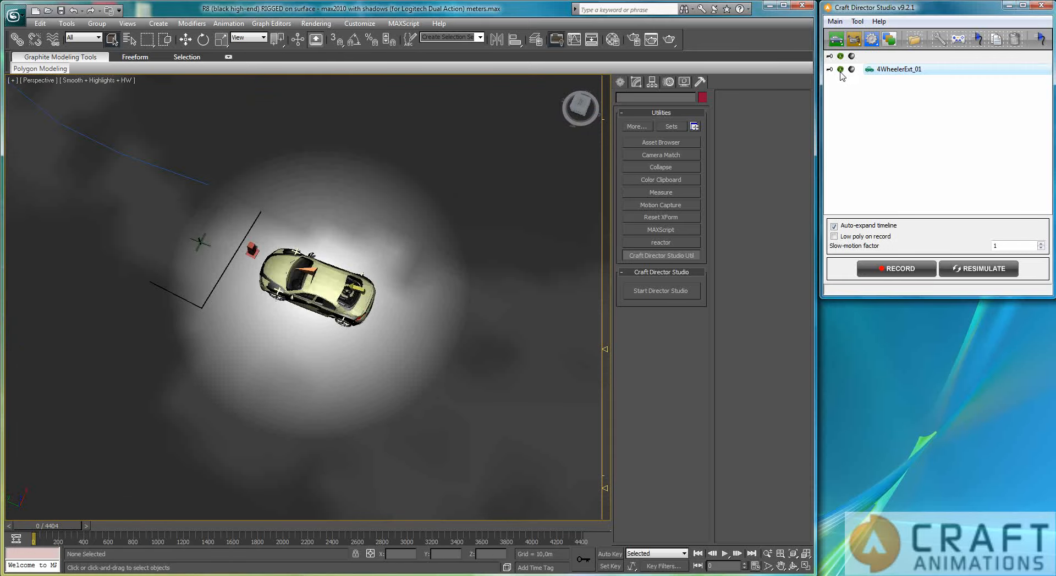
left_click(199, 241)
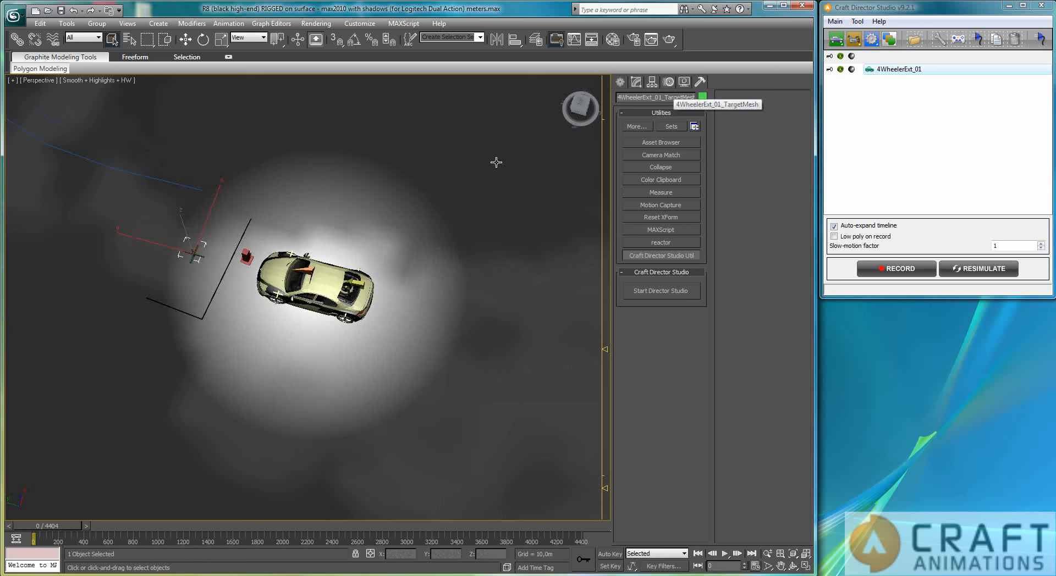
Activate the Move tool and enable Autonomous Mode in the car's configuration
middle_click_drag(254, 303, 264, 336, "alt")
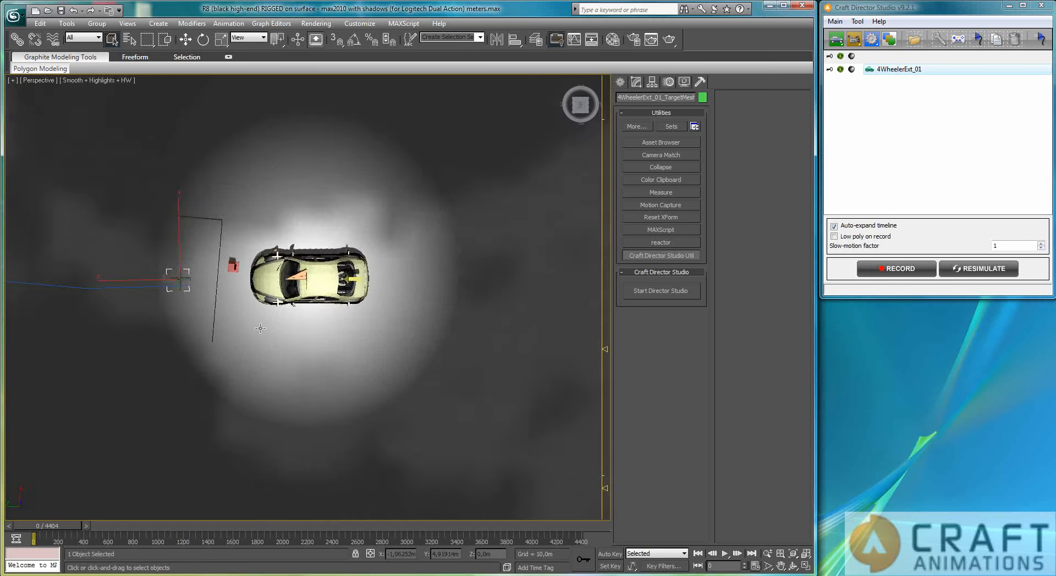
scroll(264, 335, "down", 5)
left_click(185, 39)
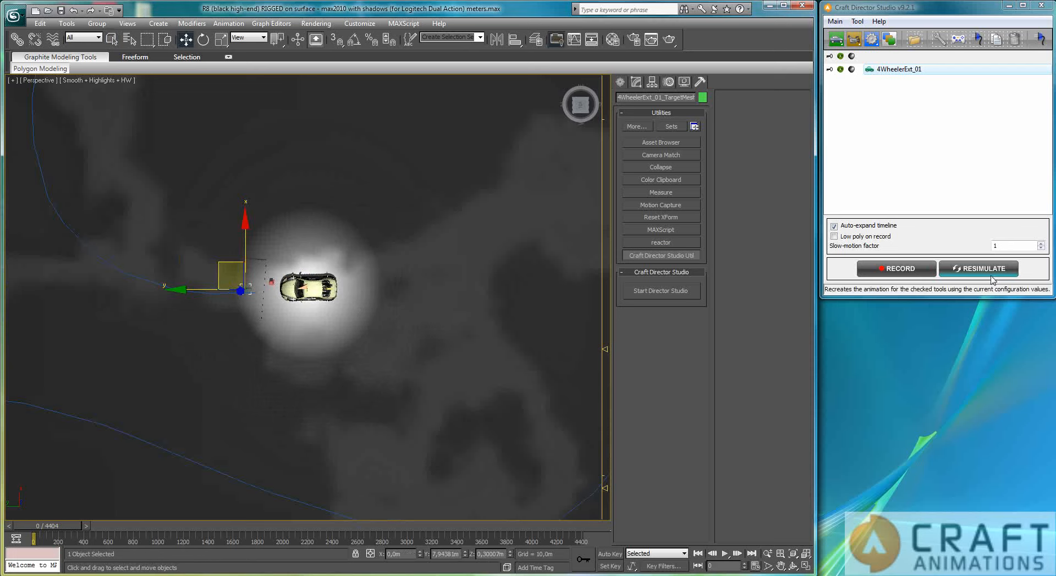
double_click(899, 70)
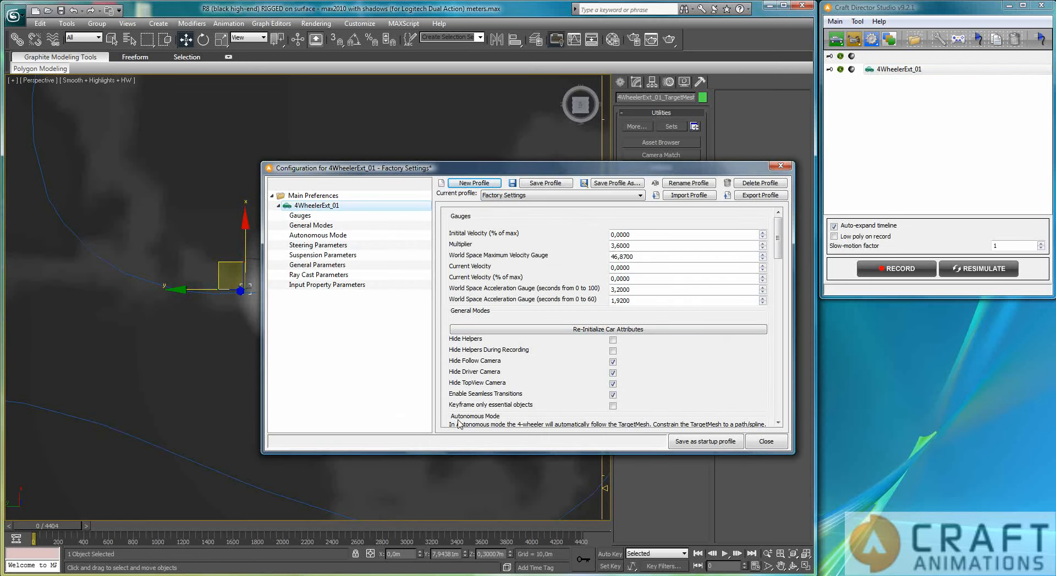
left_click(318, 235)
left_click(617, 245)
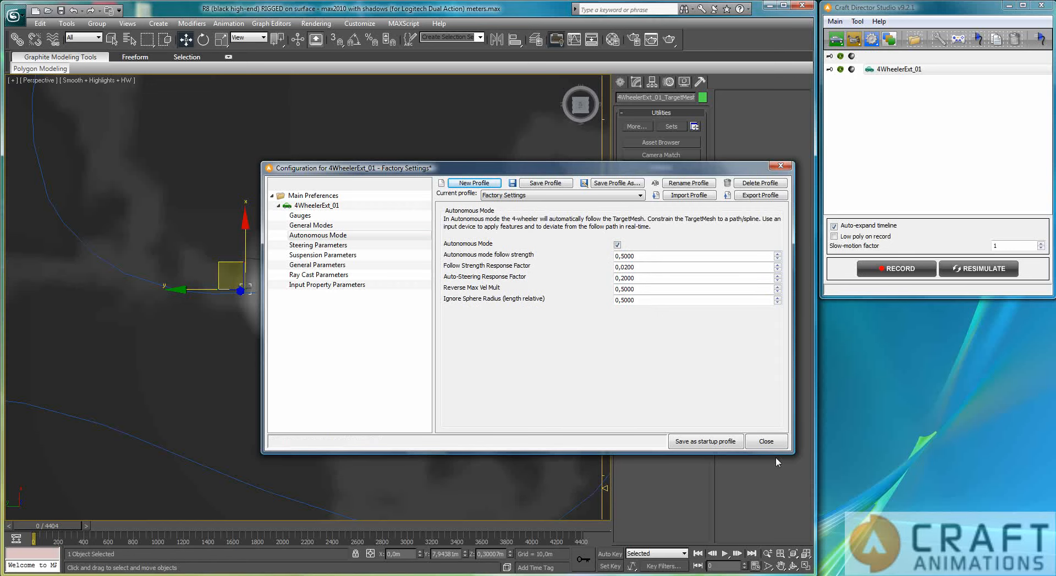
left_click(766, 441)
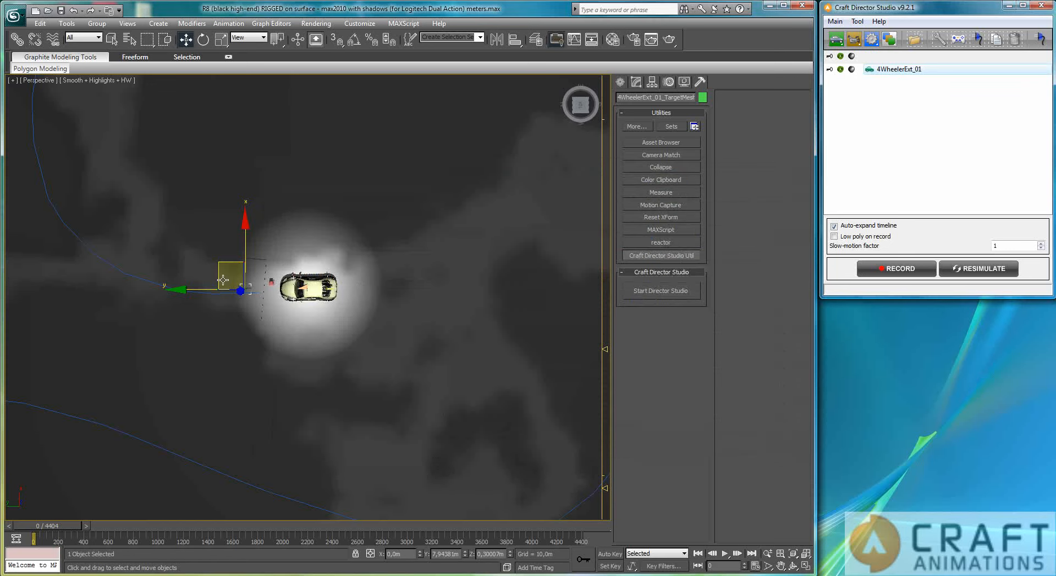
Record a take while moving the TargetMesh around so the car follows it, then stop recording
left_click(897, 269)
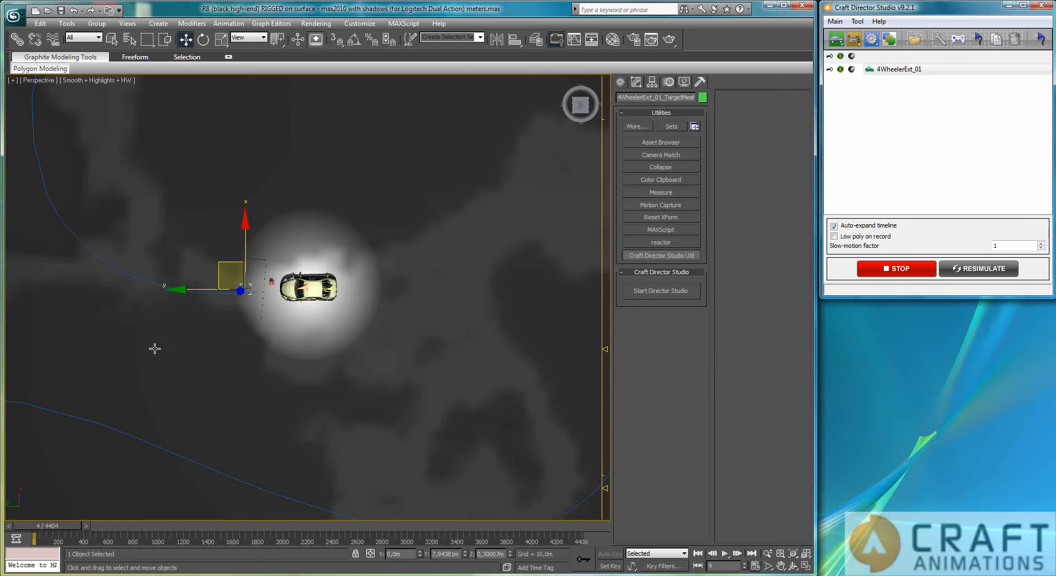
left_click_drag(211, 258, 102, 130)
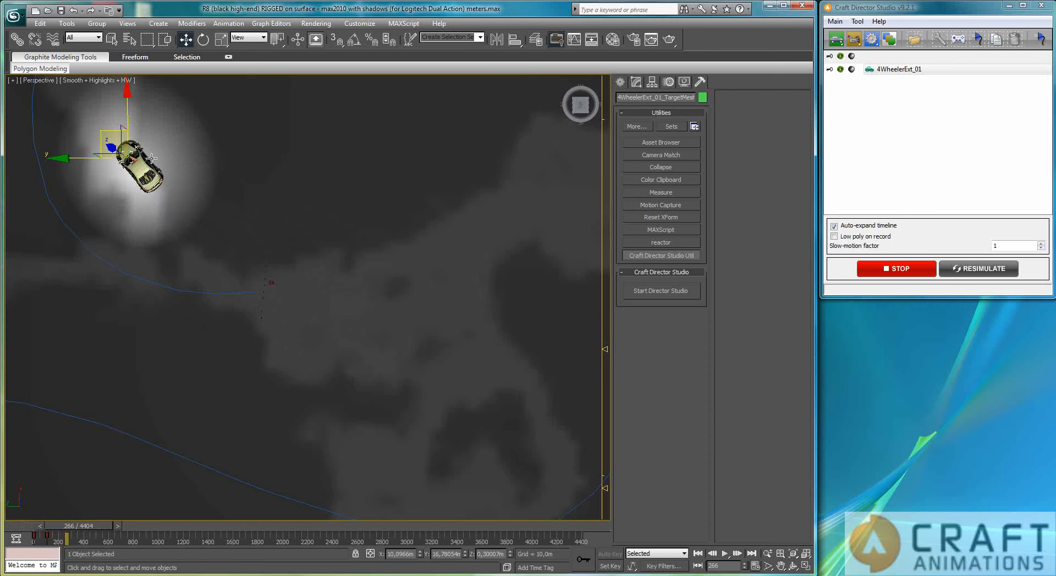
left_click_drag(101, 137, 175, 420)
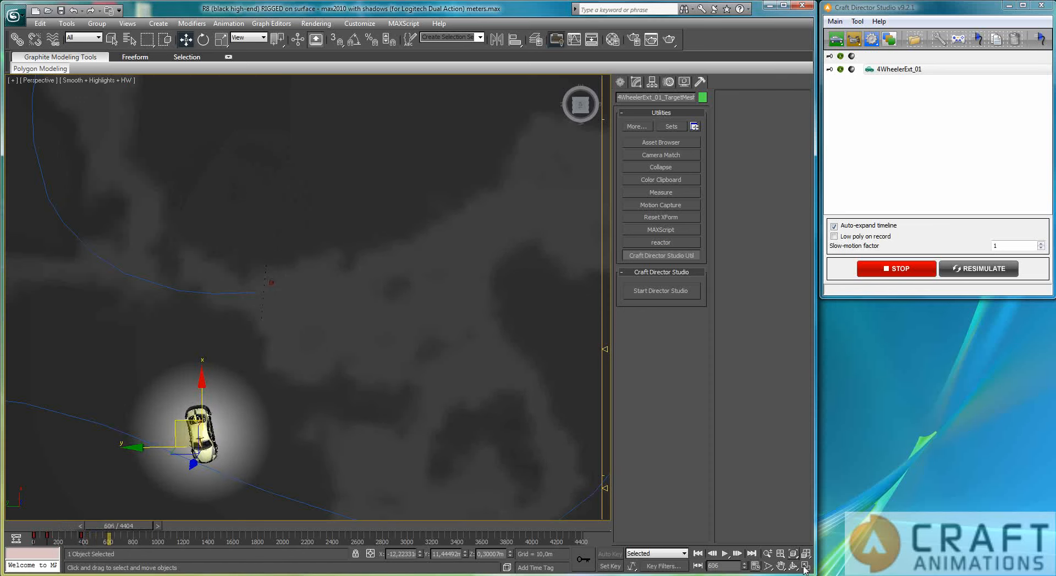
left_click(885, 275)
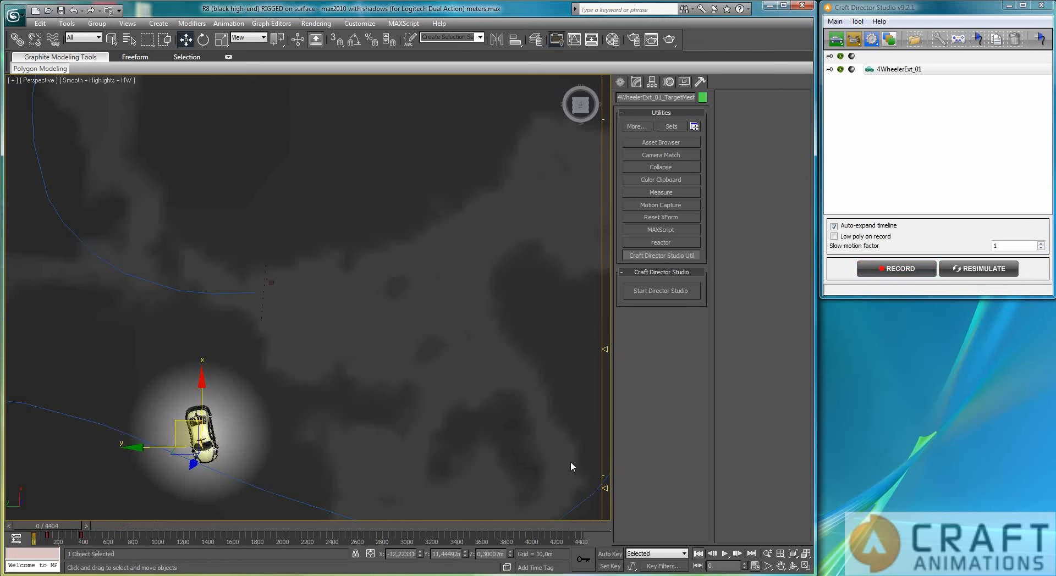
Constrain the TargetMesh to the curve with a Path Constraint
scroll(315, 256, "down", 5)
middle_click_drag(306, 281, 397, 367)
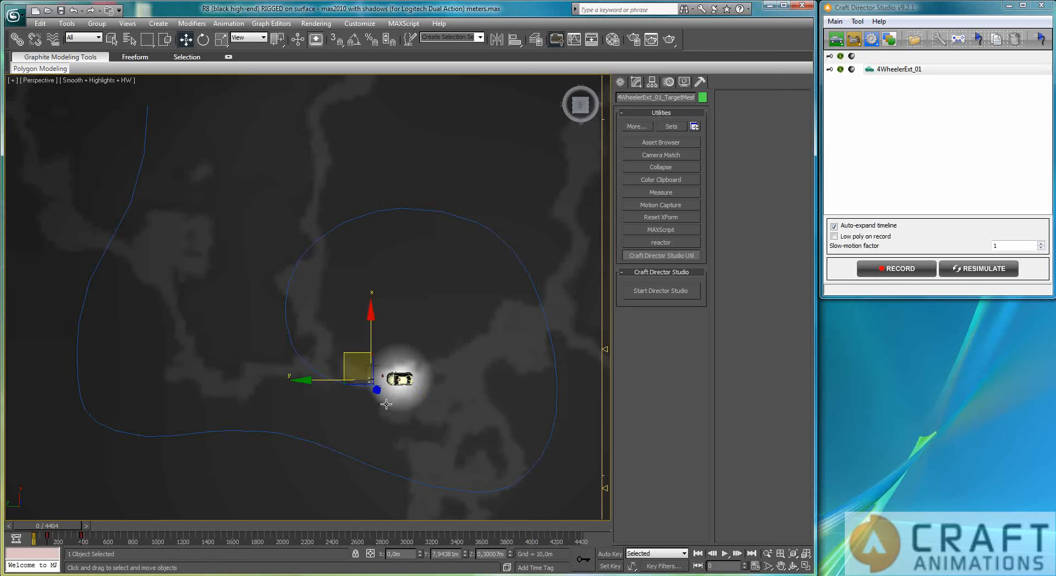
middle_click_drag(381, 410, 379, 372, "alt")
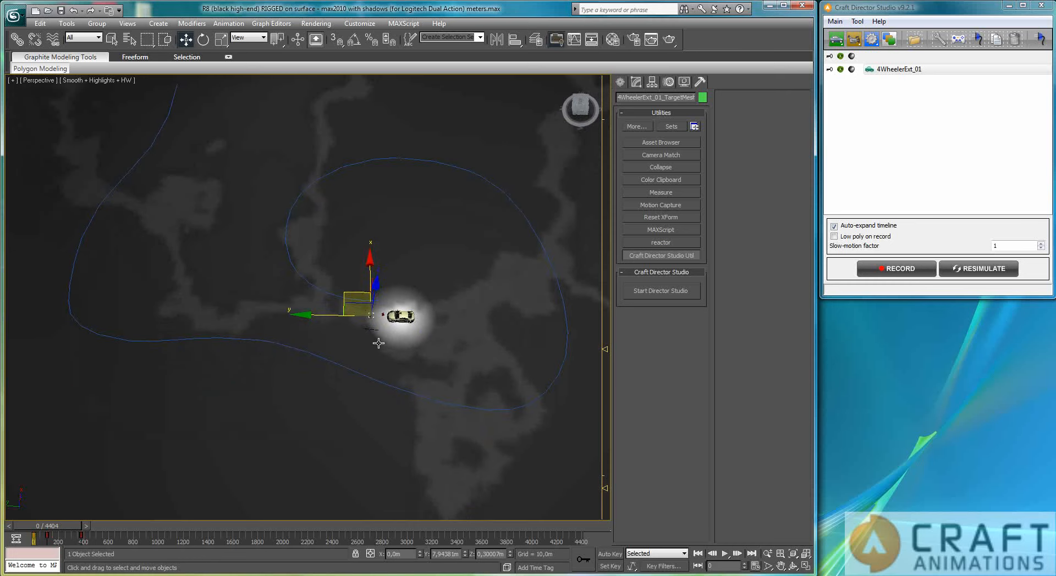
middle_click_drag(377, 331, 367, 391)
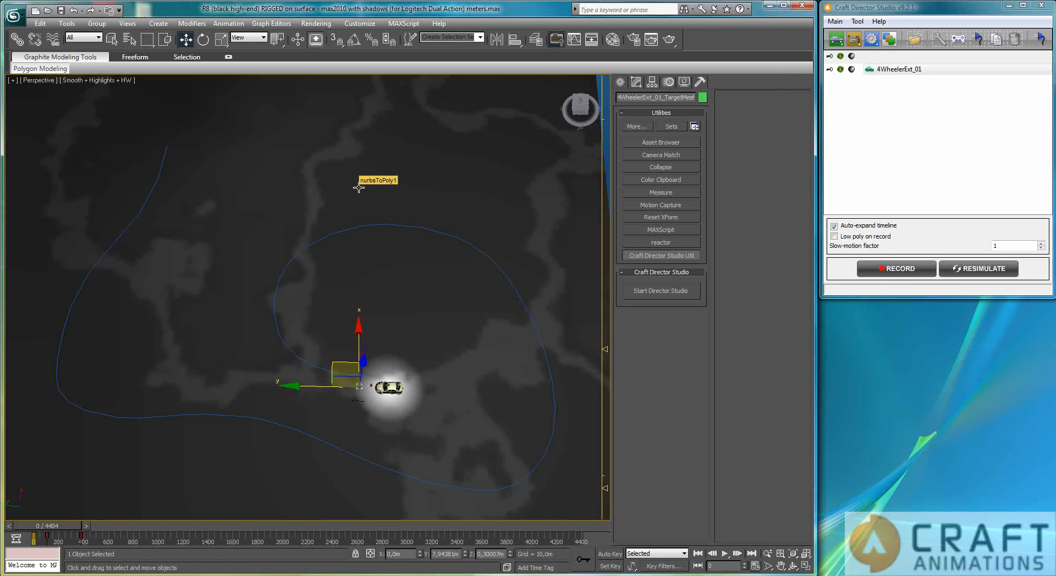
left_click(232, 24)
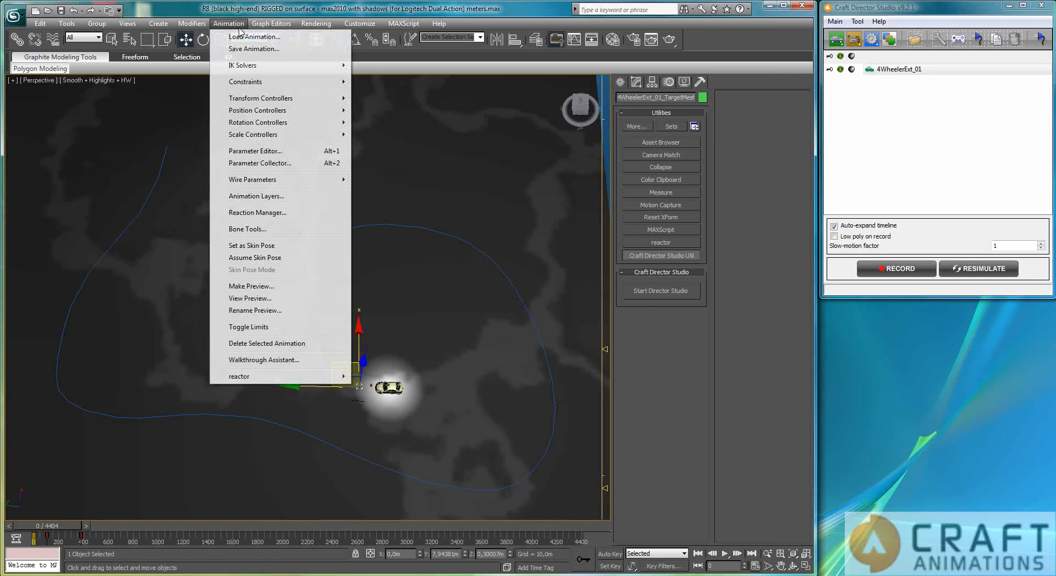
mouse_move(277, 26)
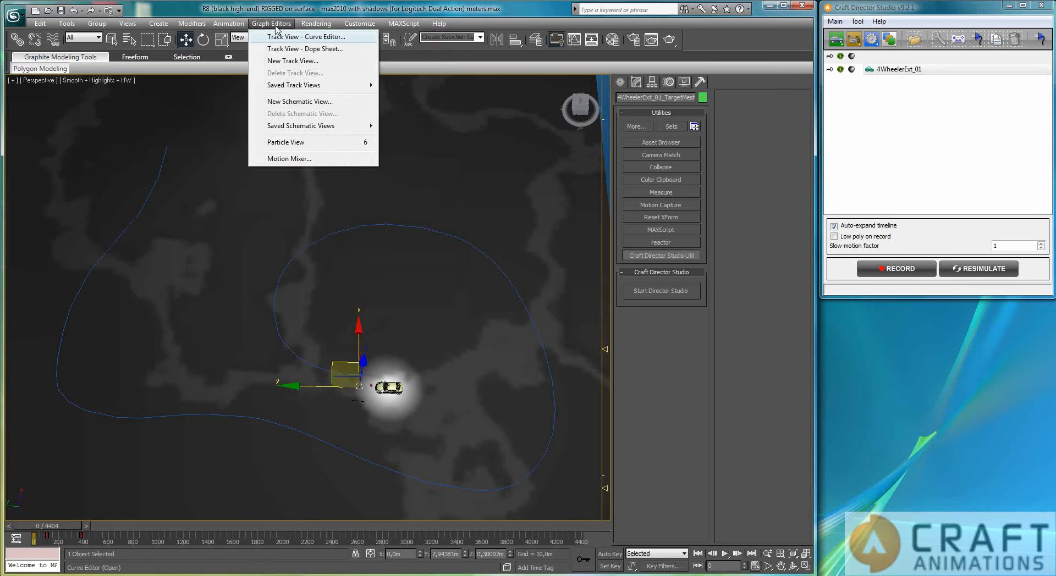
mouse_move(229, 24)
mouse_move(264, 82)
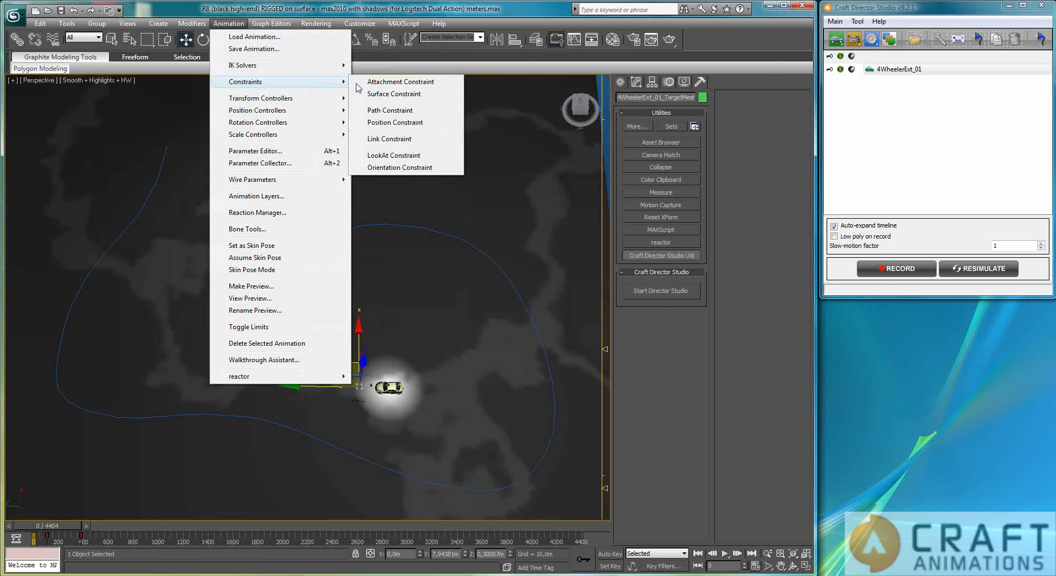
left_click(385, 111)
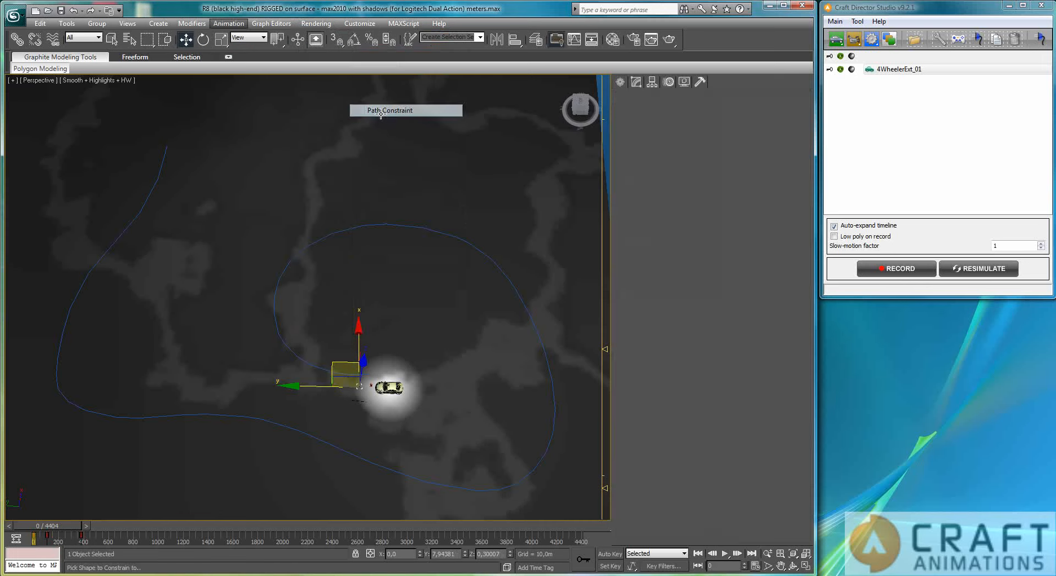
left_click(297, 358)
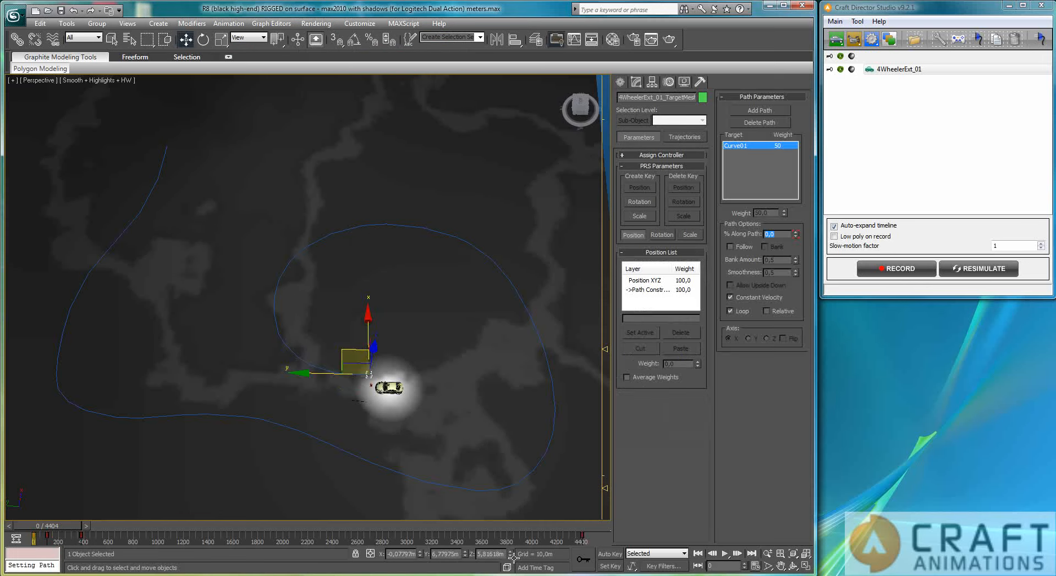
Shorten the path animation by moving its end key to about frame 700 and reset the time slider
left_click(581, 539)
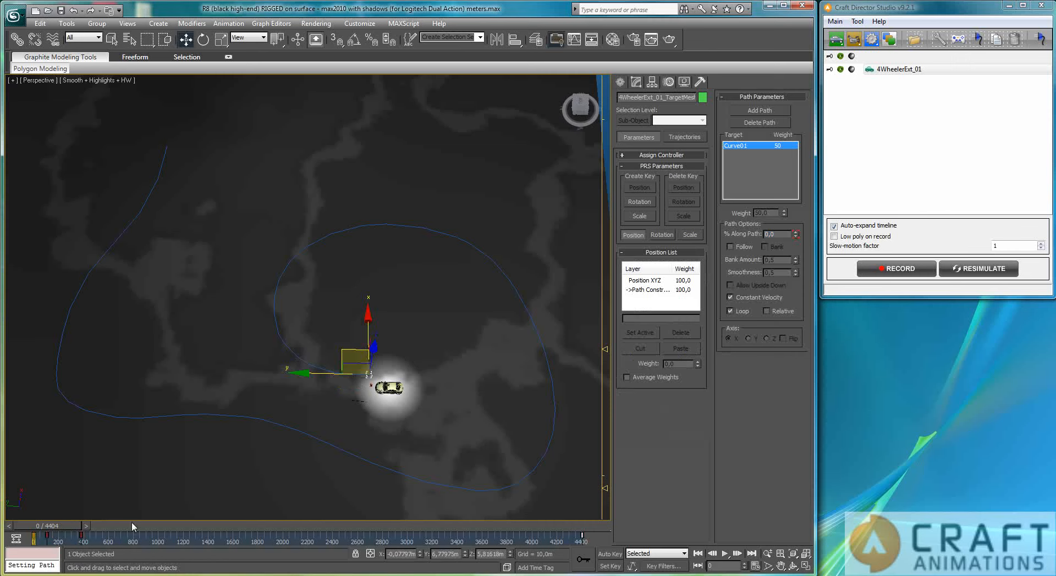
left_click_drag(94, 533, 52, 544)
left_click_drag(582, 535, 119, 534)
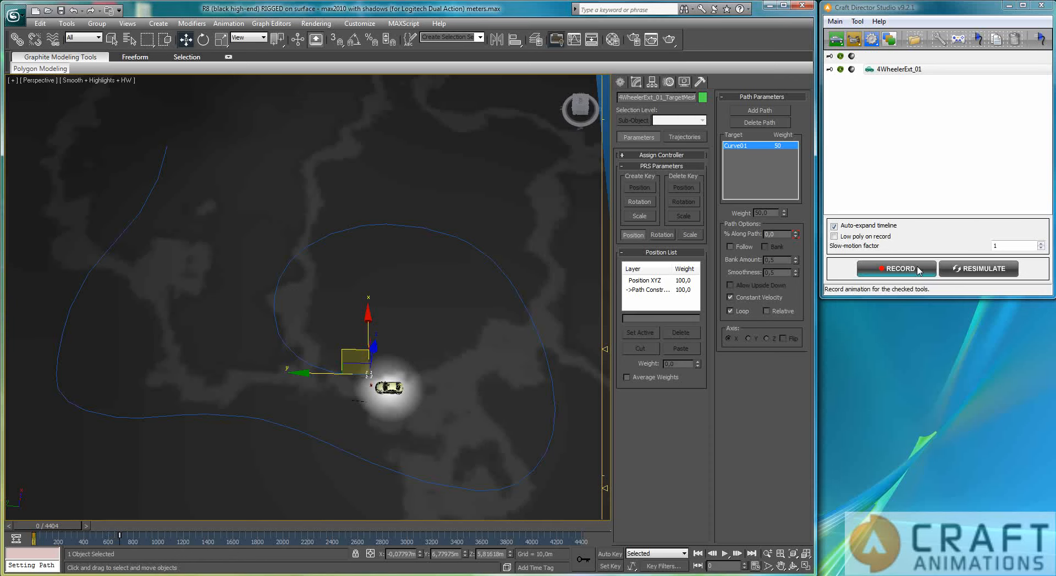
Record a short take of the car following the path, then stop recording
left_click(894, 269)
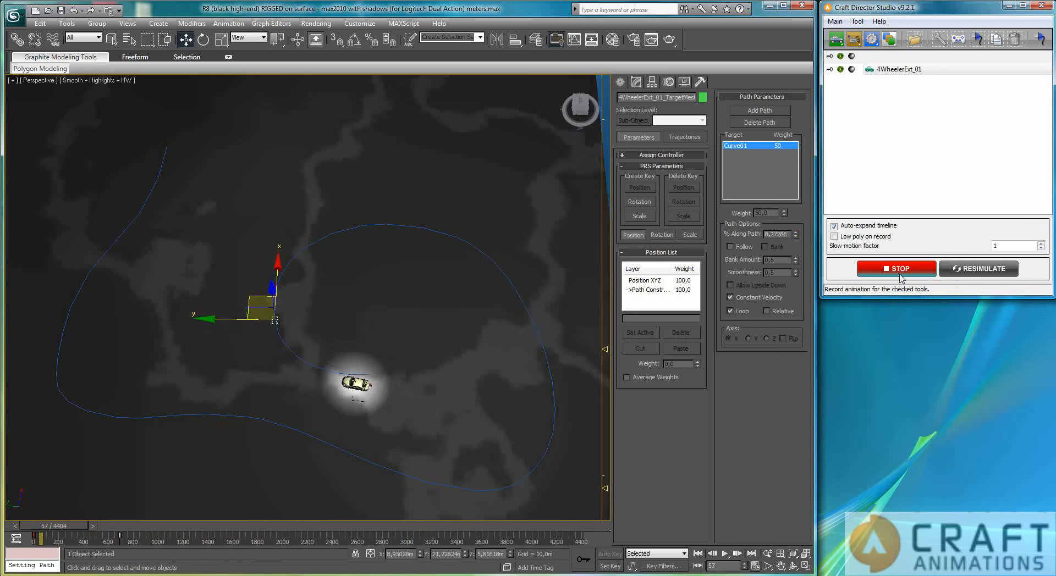
left_click(899, 275)
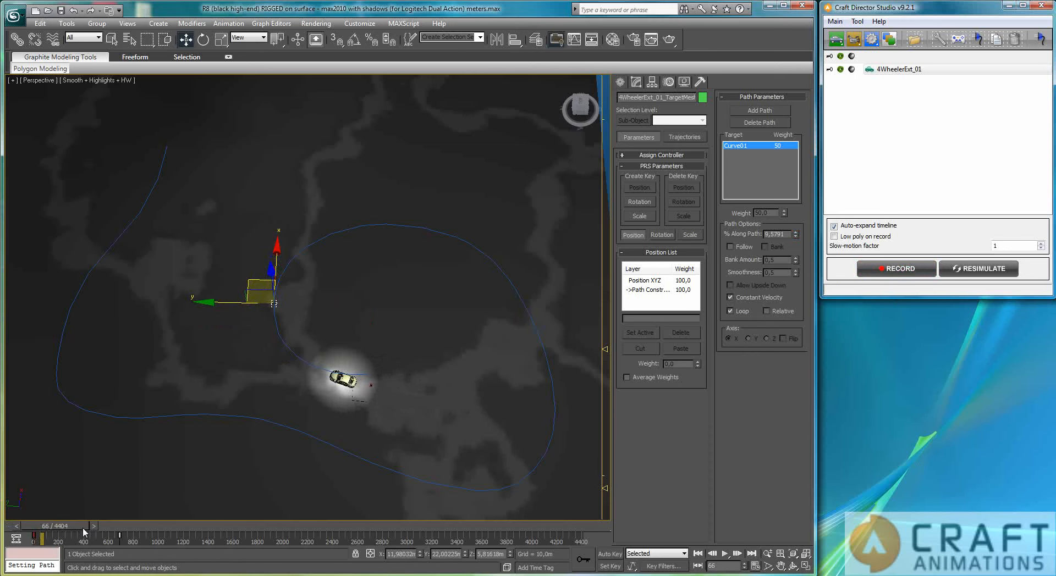
Load the Autonomous mode - tight profile in the car's configuration and close the dialog
double_click(908, 71)
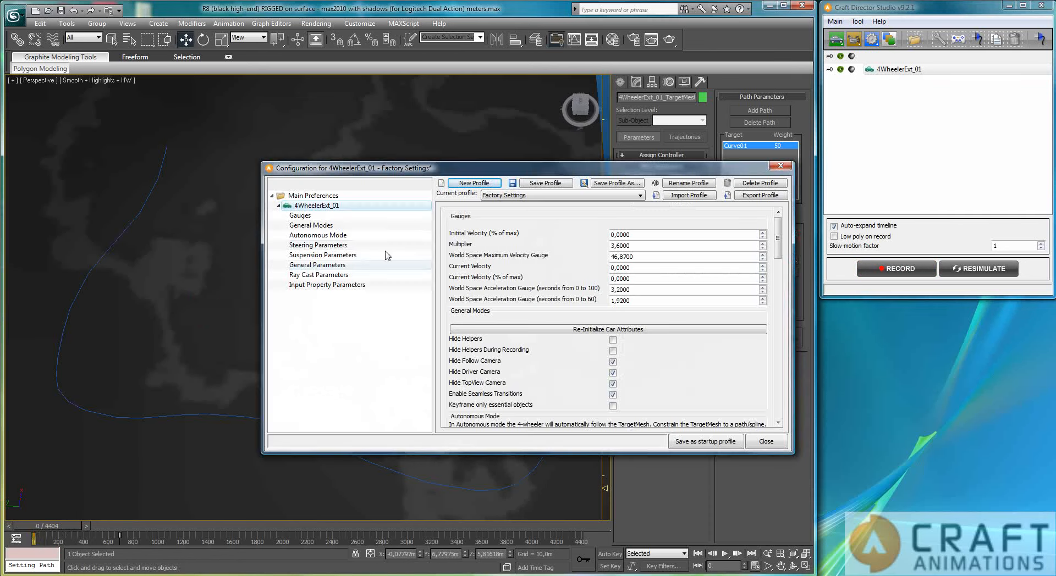
left_click(318, 235)
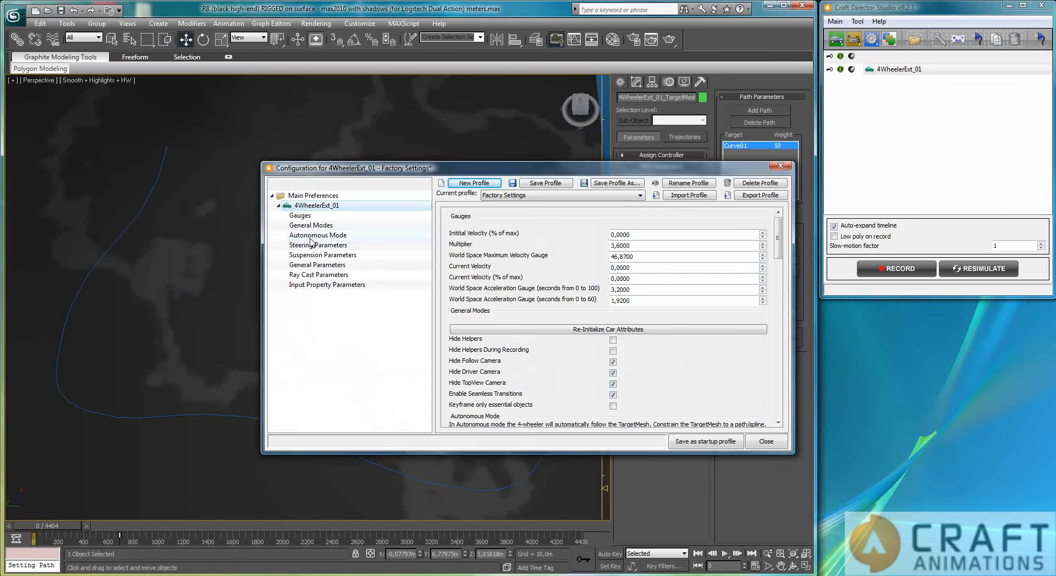
left_click(573, 198)
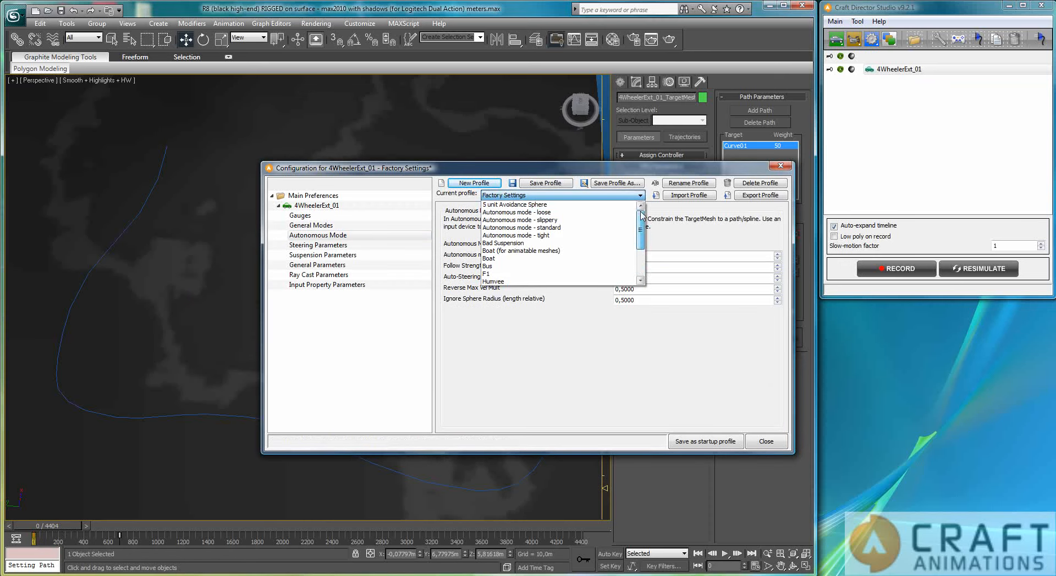
left_click(547, 235)
left_click(556, 324)
left_click(767, 441)
Record a new take of the car following the path, then stop recording
left_click(902, 269)
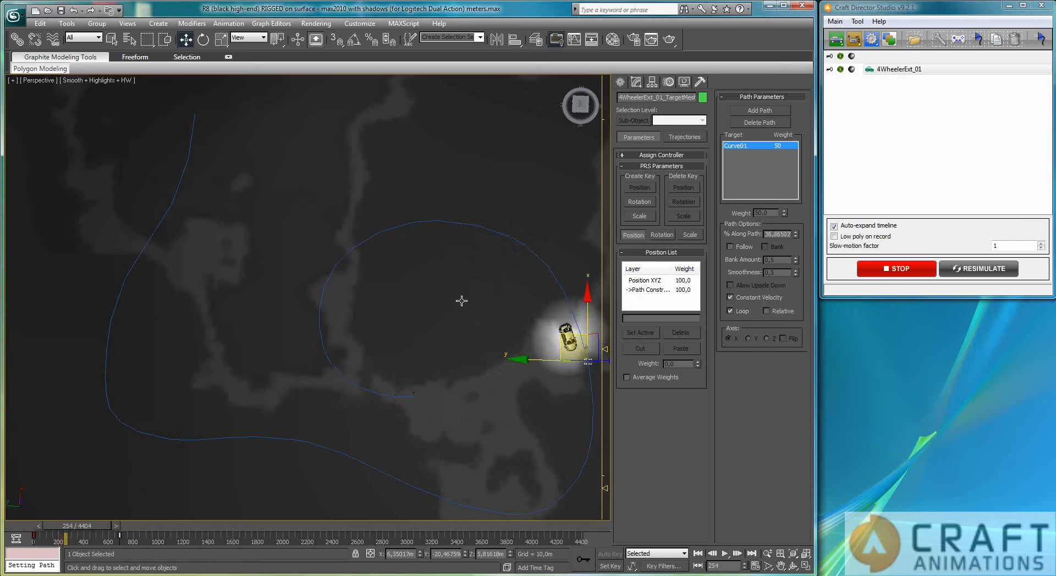
middle_click_drag(433, 280, 431, 266)
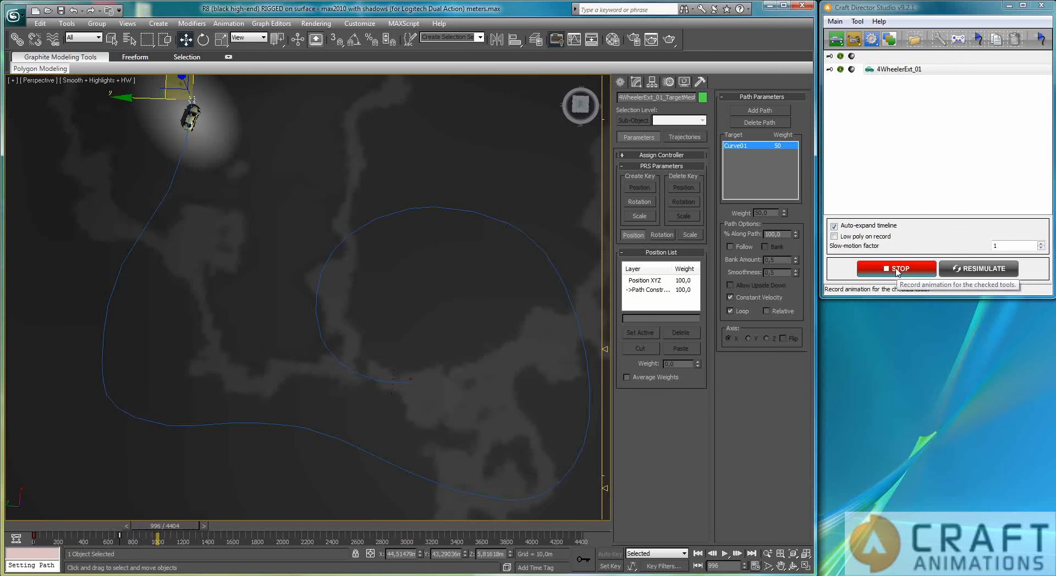
left_click(896, 270)
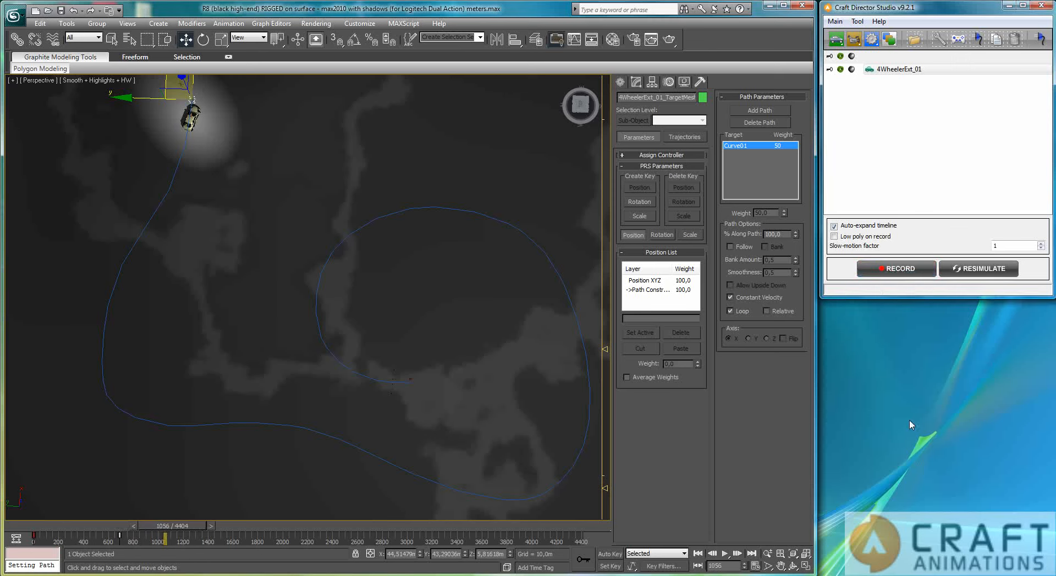